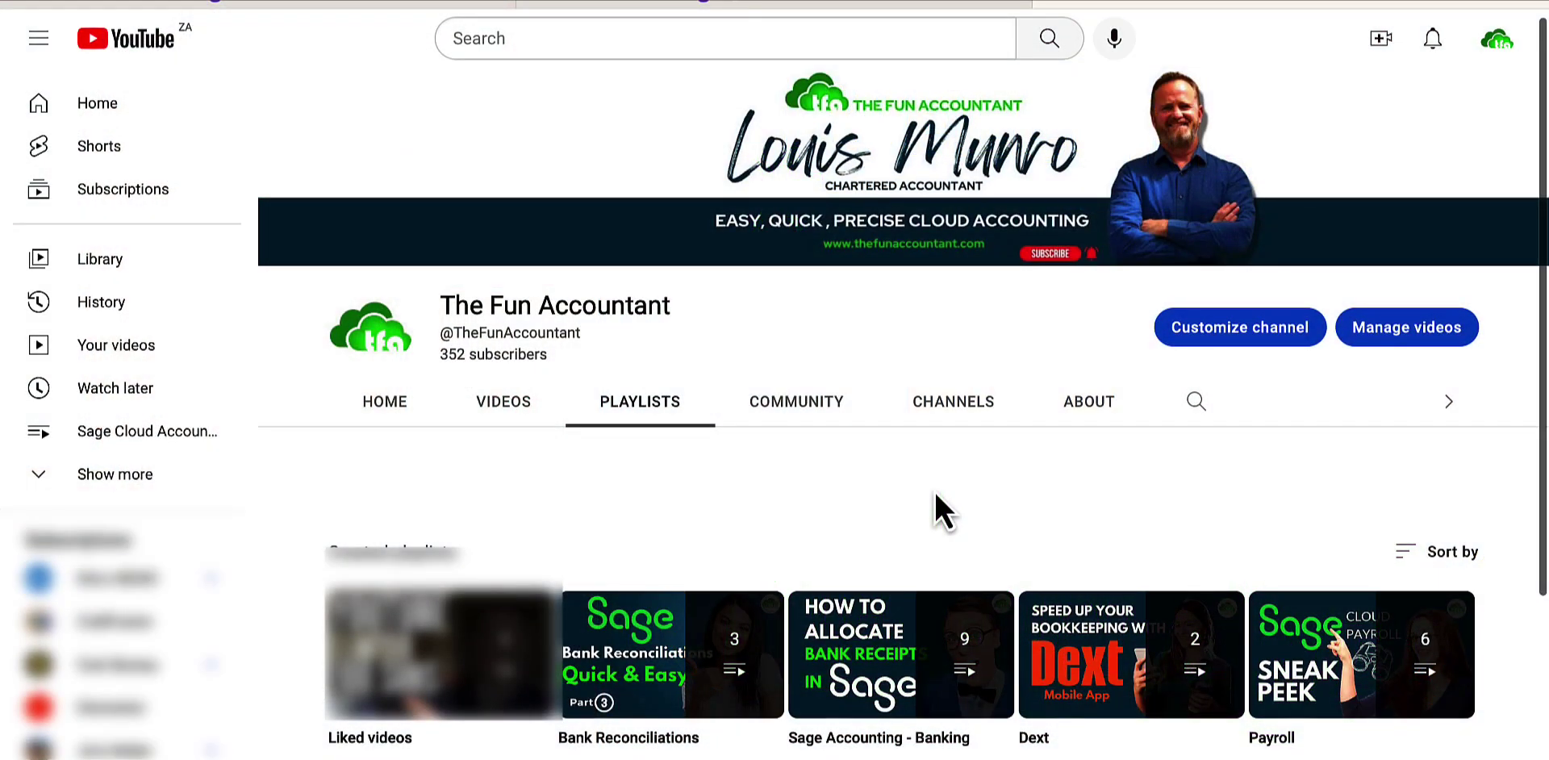
- Browse the channel's created playlists and open the Bank Reconciliations playlist
{"action": "scroll", "coordinate": [934, 491], "scroll_direction": "down", "scroll_amount": 3}
{"action": "left_click", "coordinate": [621, 560]}
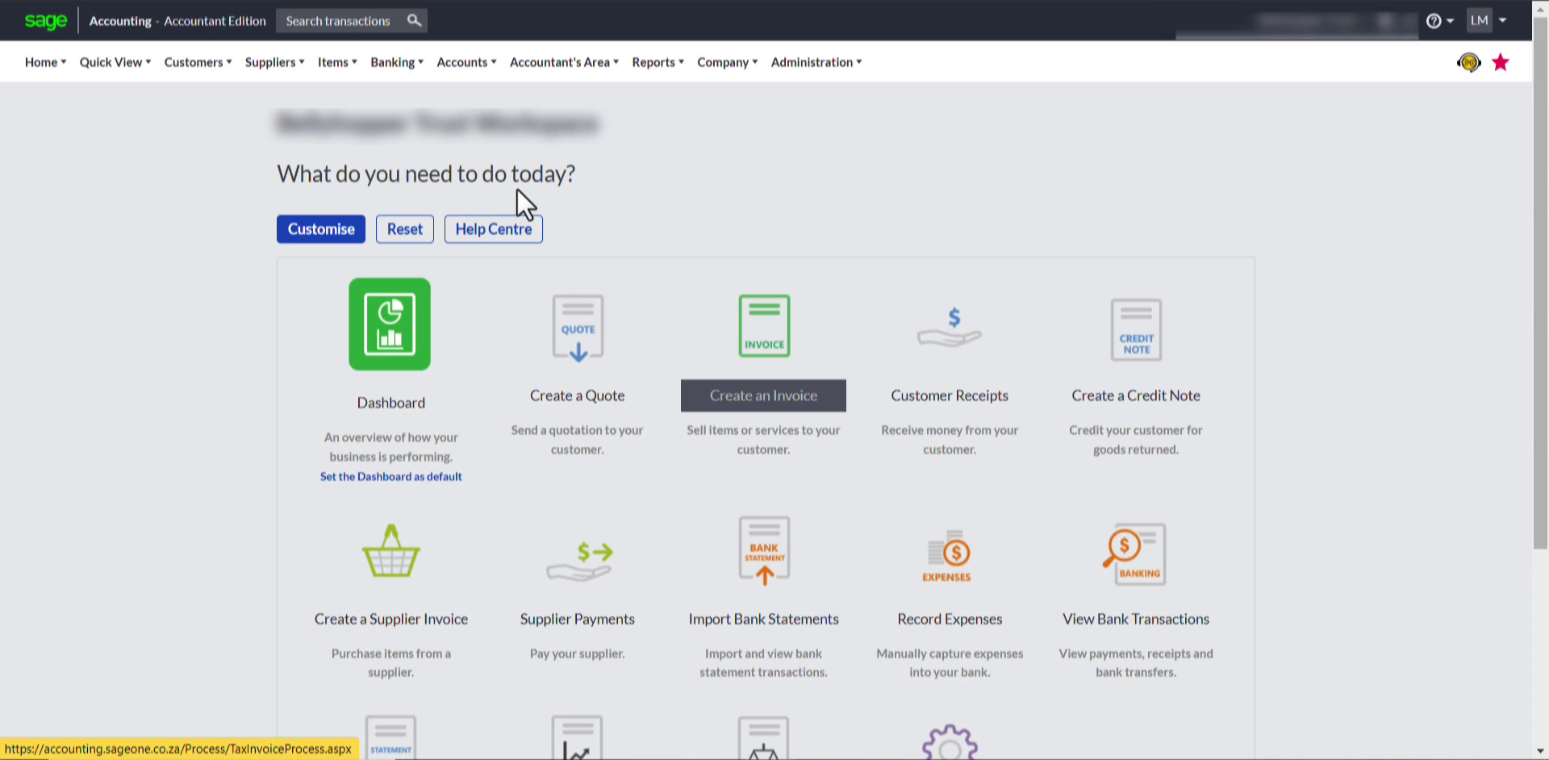
- Go to the banking transactions in Sage Accounting and select the FNB-48Hr bank account
{"action": "left_click", "coordinate": [396, 62]}
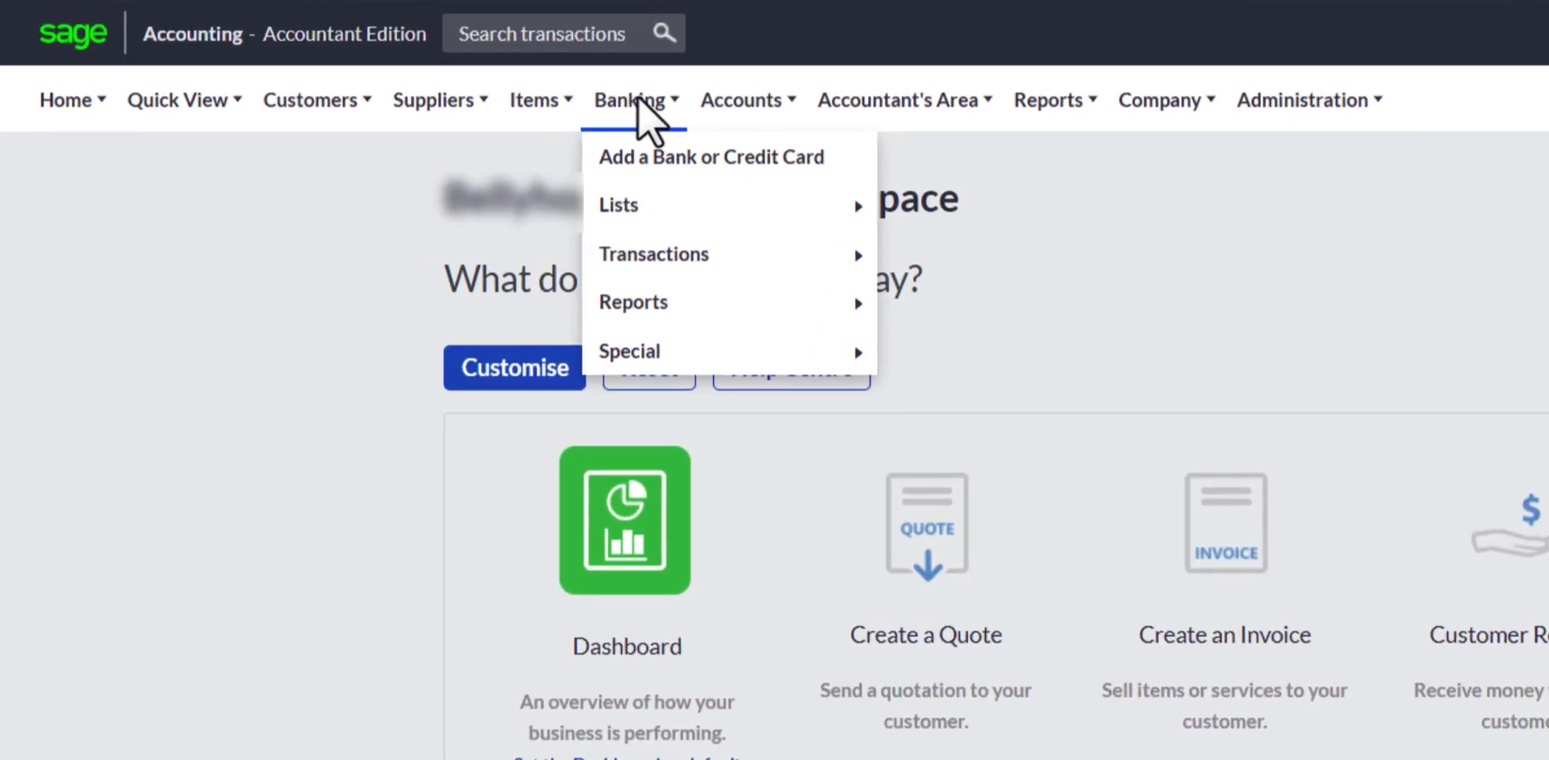
{"action": "mouse_move", "coordinate": [681, 262]}
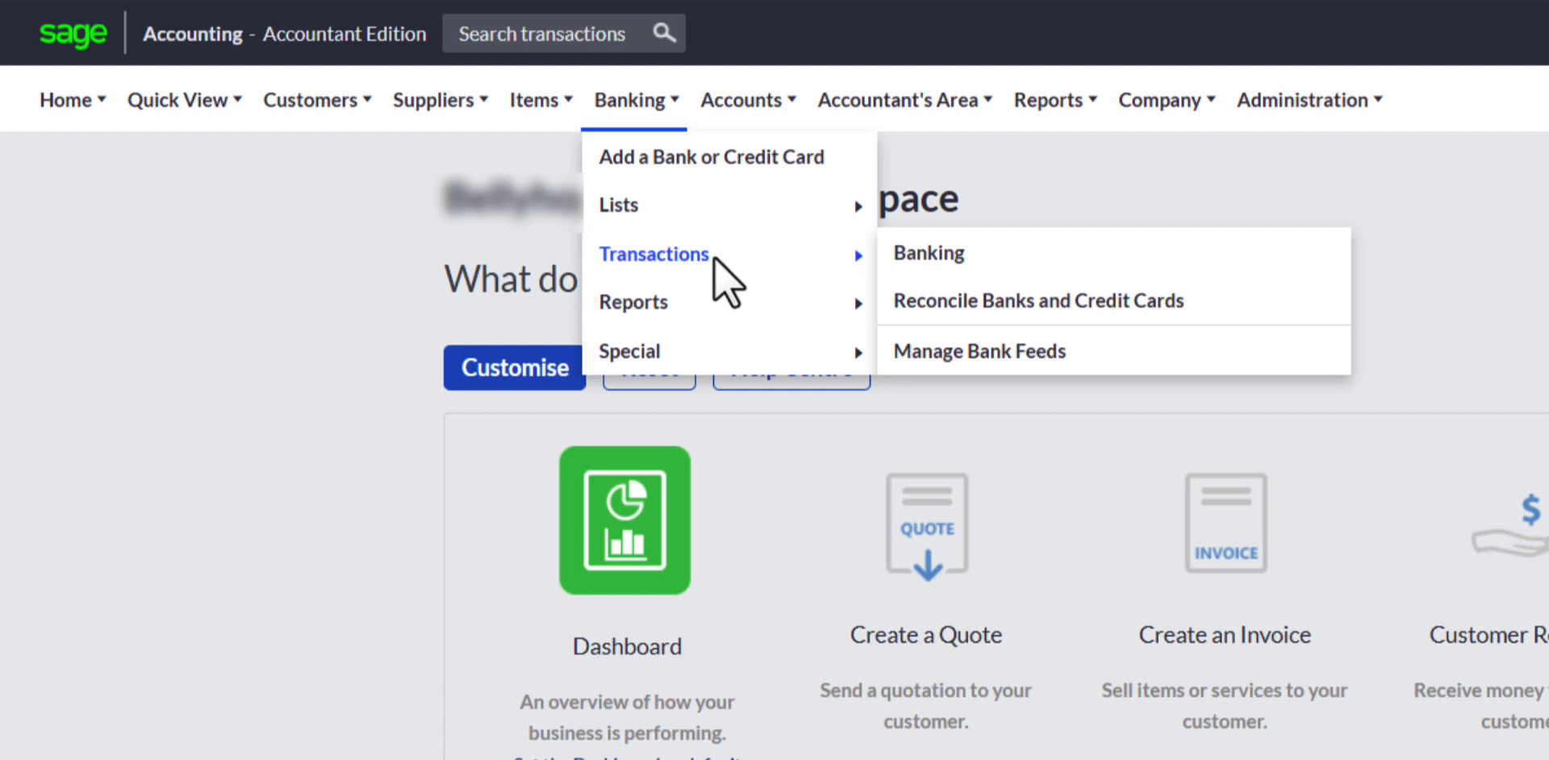
{"action": "left_click", "coordinate": [921, 252]}
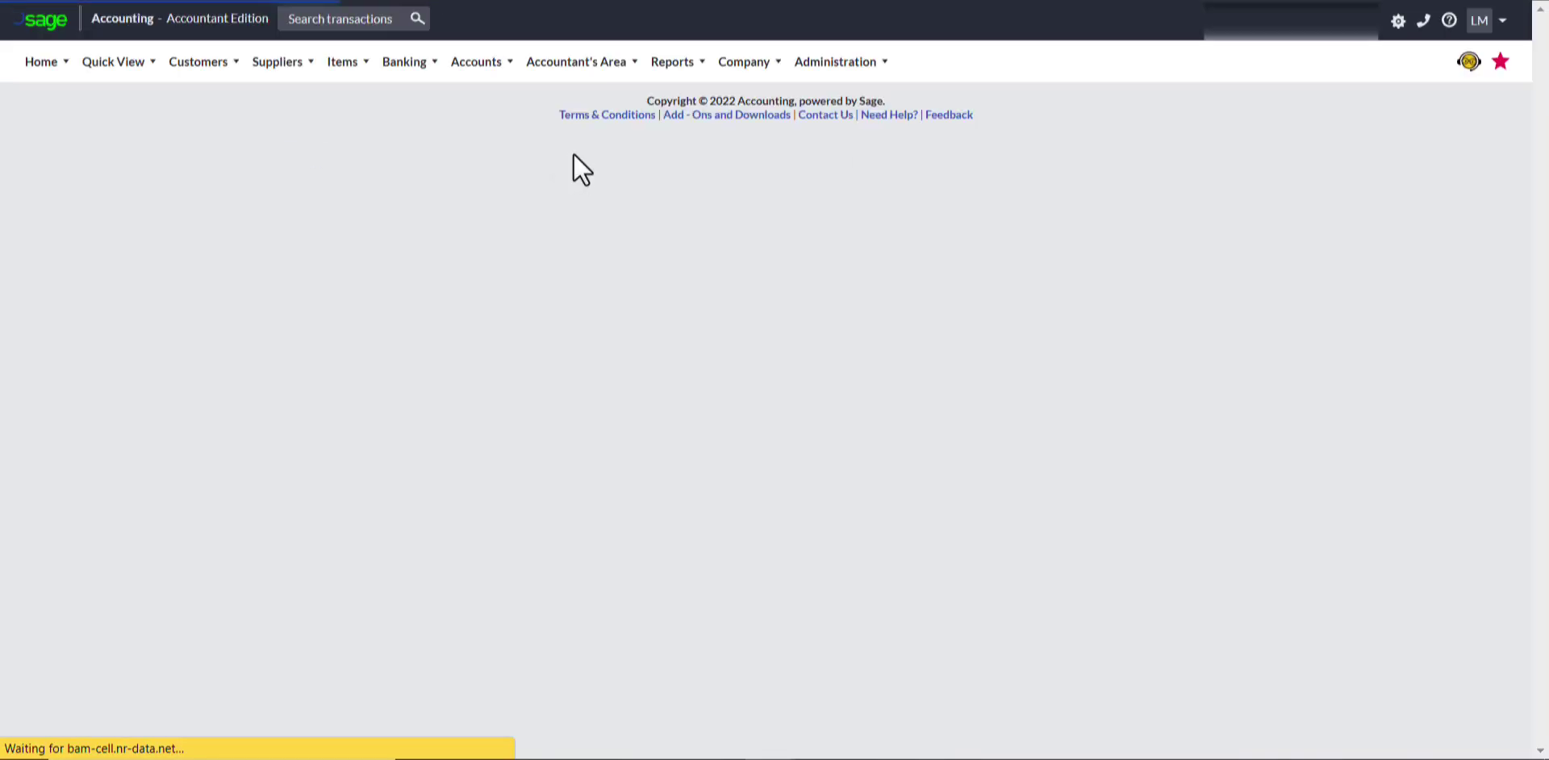
{"action": "left_click", "coordinate": [338, 237]}
{"action": "left_click", "coordinate": [302, 386]}
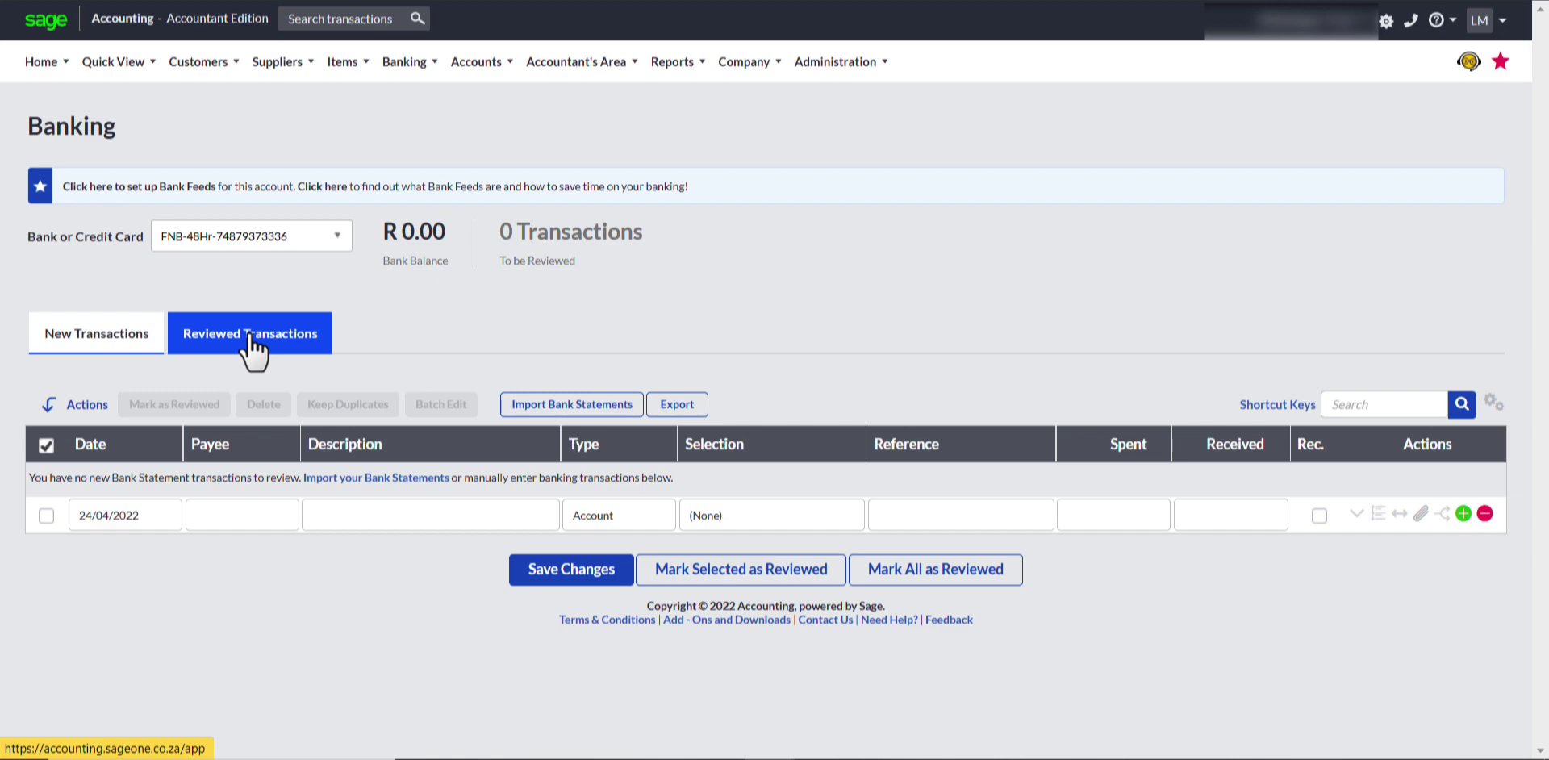
- Display the account's reviewed transactions from 01/06/2021 to 30/04/2022
{"action": "left_click", "coordinate": [250, 337]}
{"action": "left_click", "coordinate": [407, 406]}
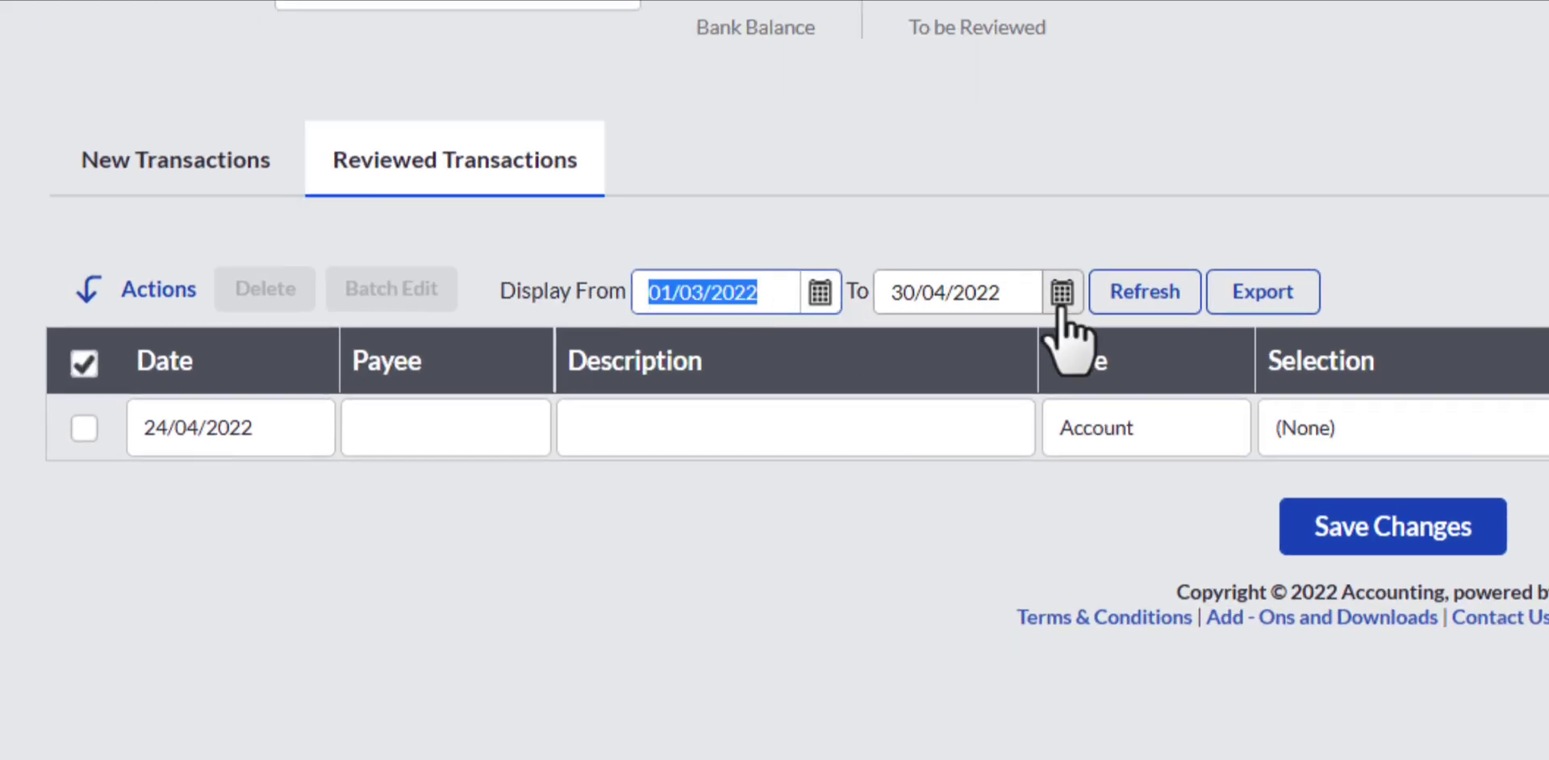
{"action": "type", "text": "01/06/2021"}
{"action": "key", "text": "Tab"}
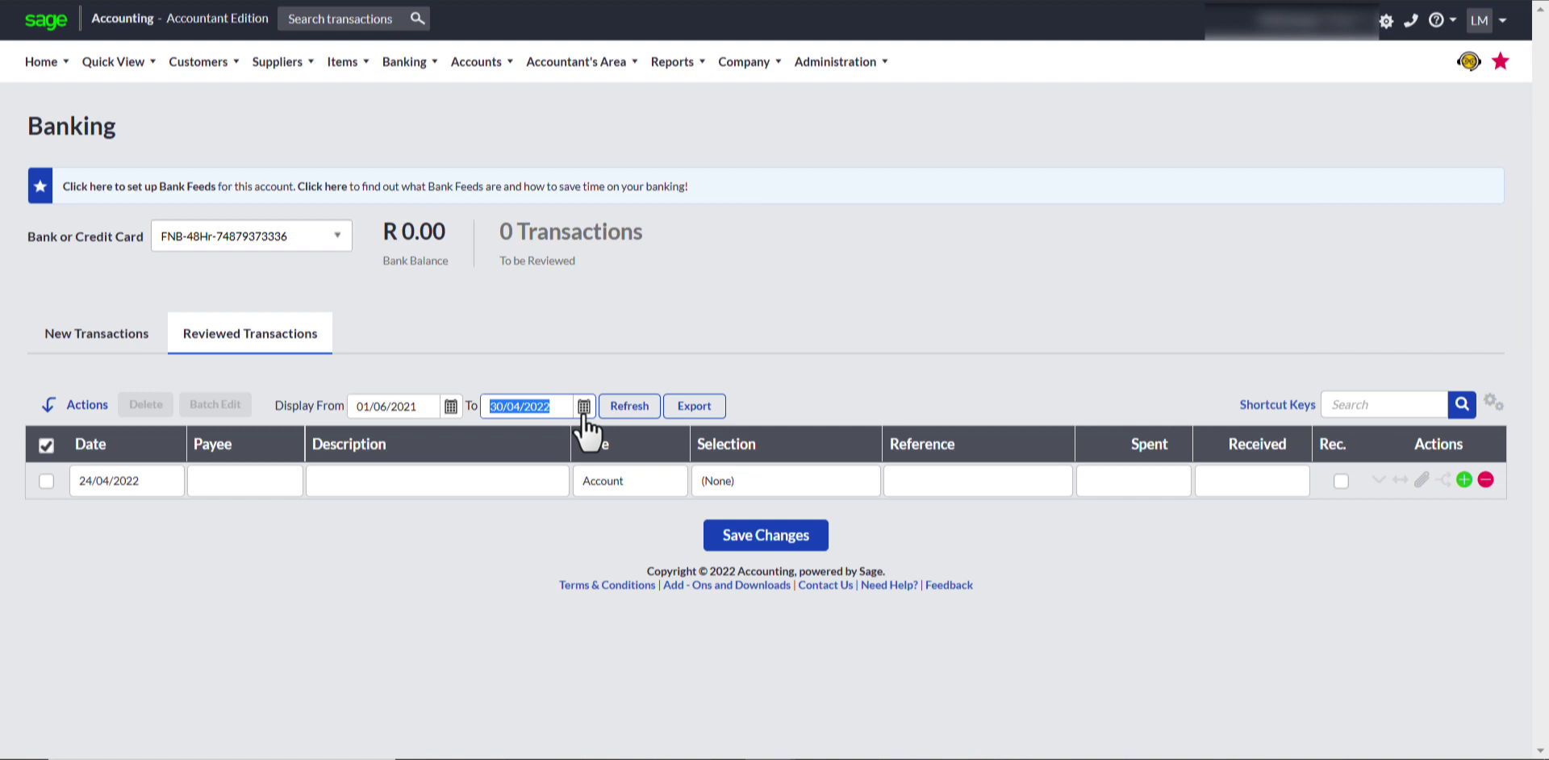
{"action": "left_click", "coordinate": [631, 407]}
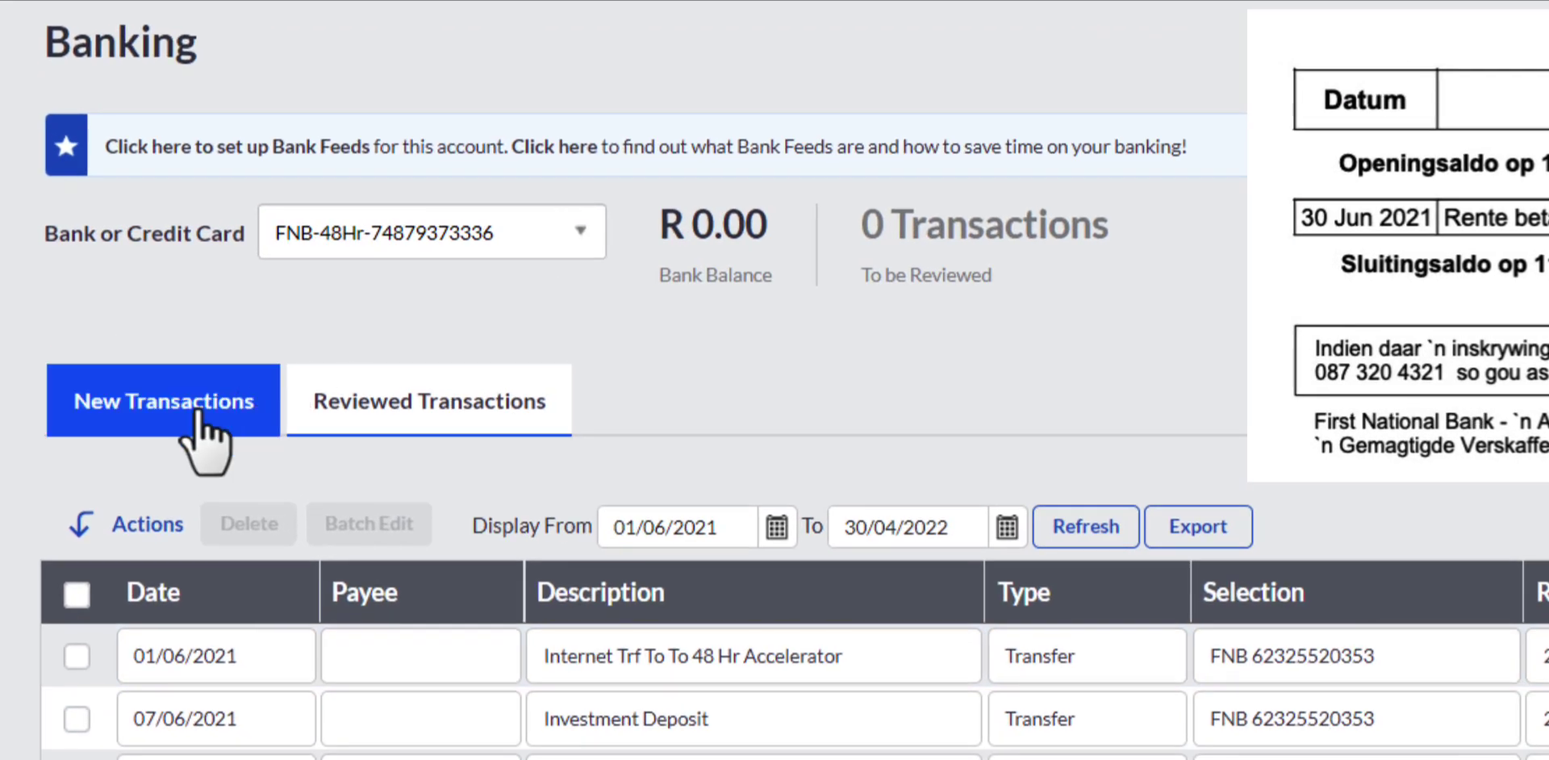
- Start a new bank transaction dated 30/06/2021 with no payee and the description Interest
{"action": "left_click", "coordinate": [123, 344]}
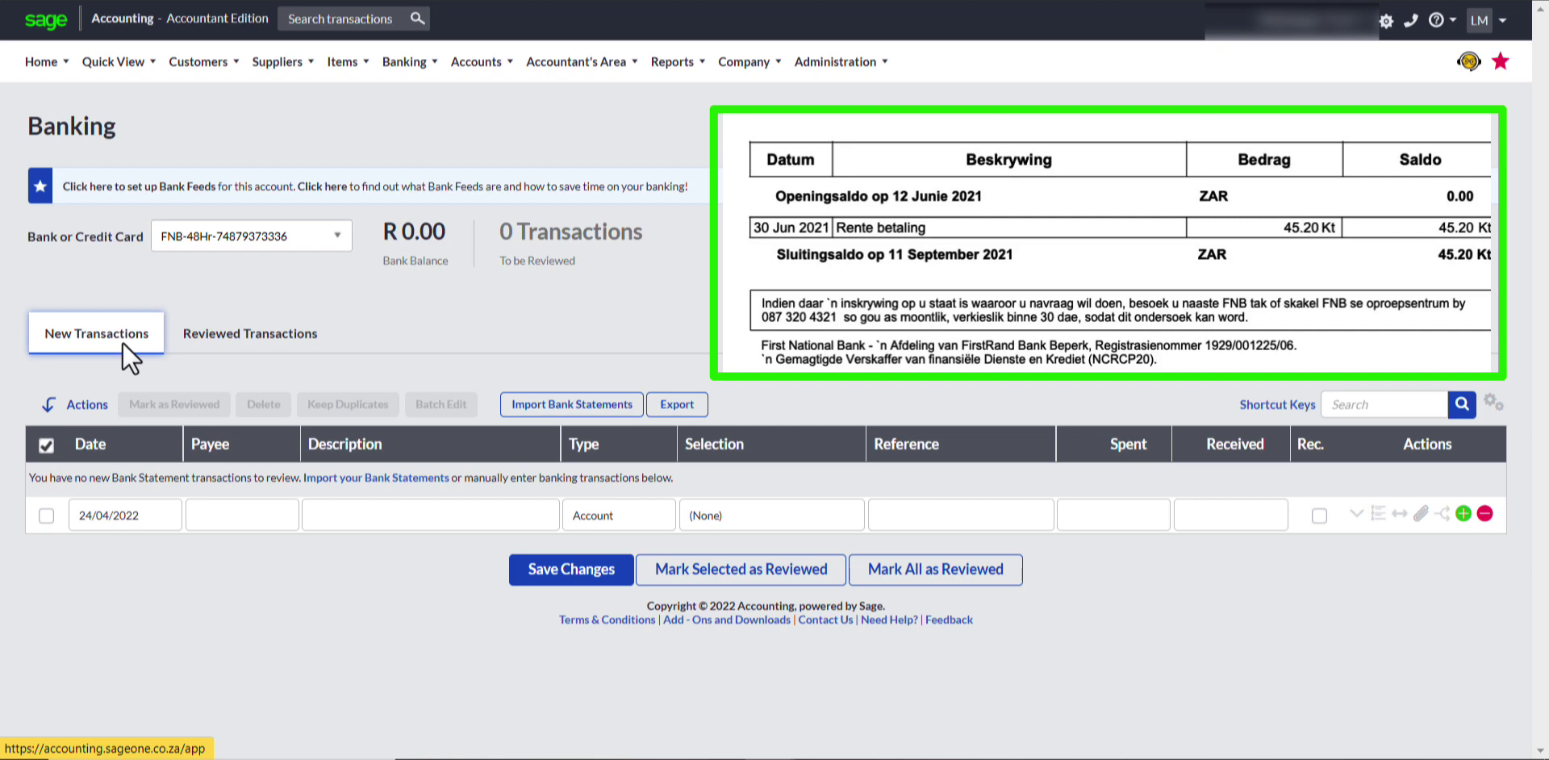
{"action": "left_click", "coordinate": [158, 515]}
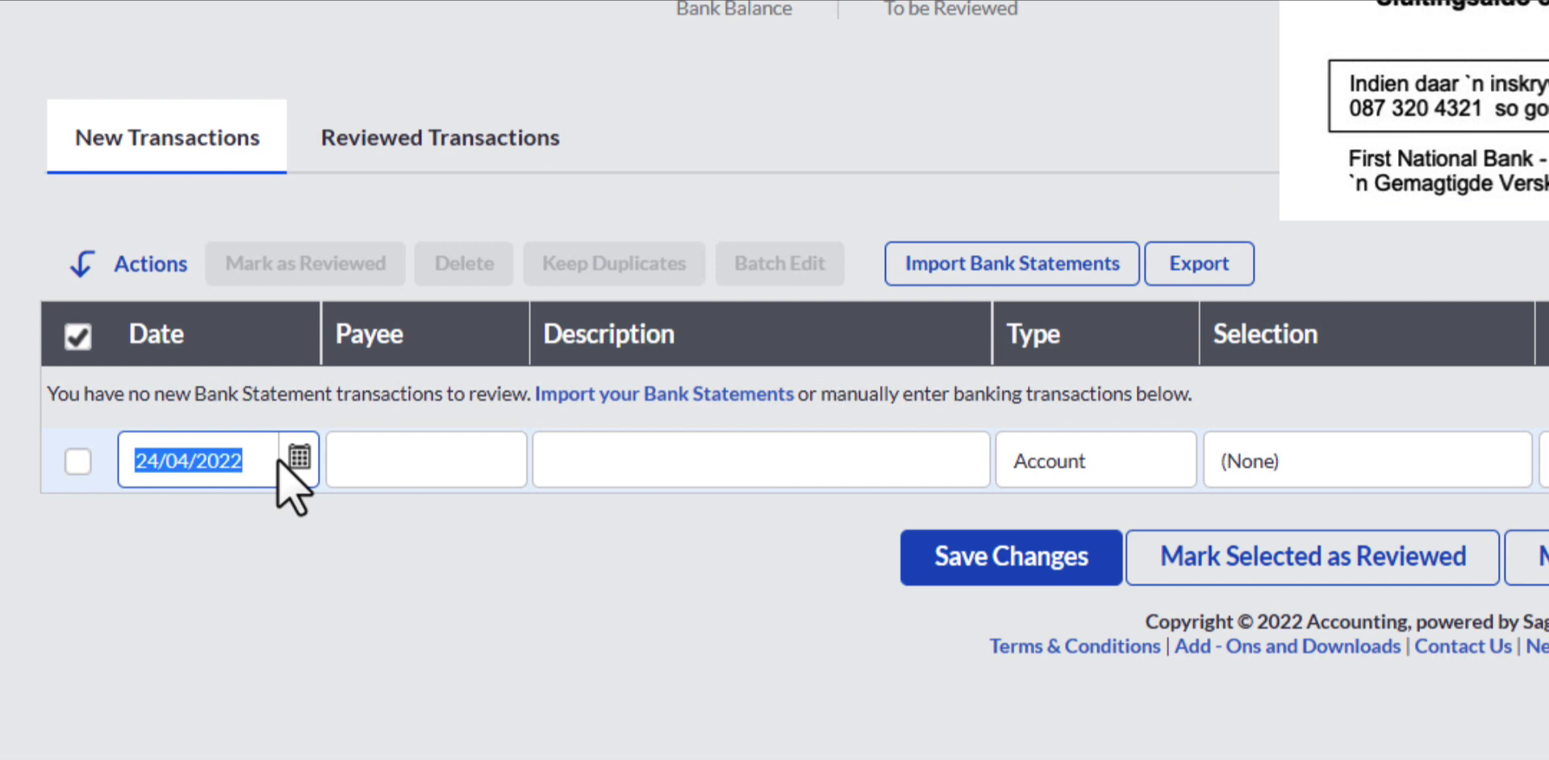
{"action": "type", "text": "3"}
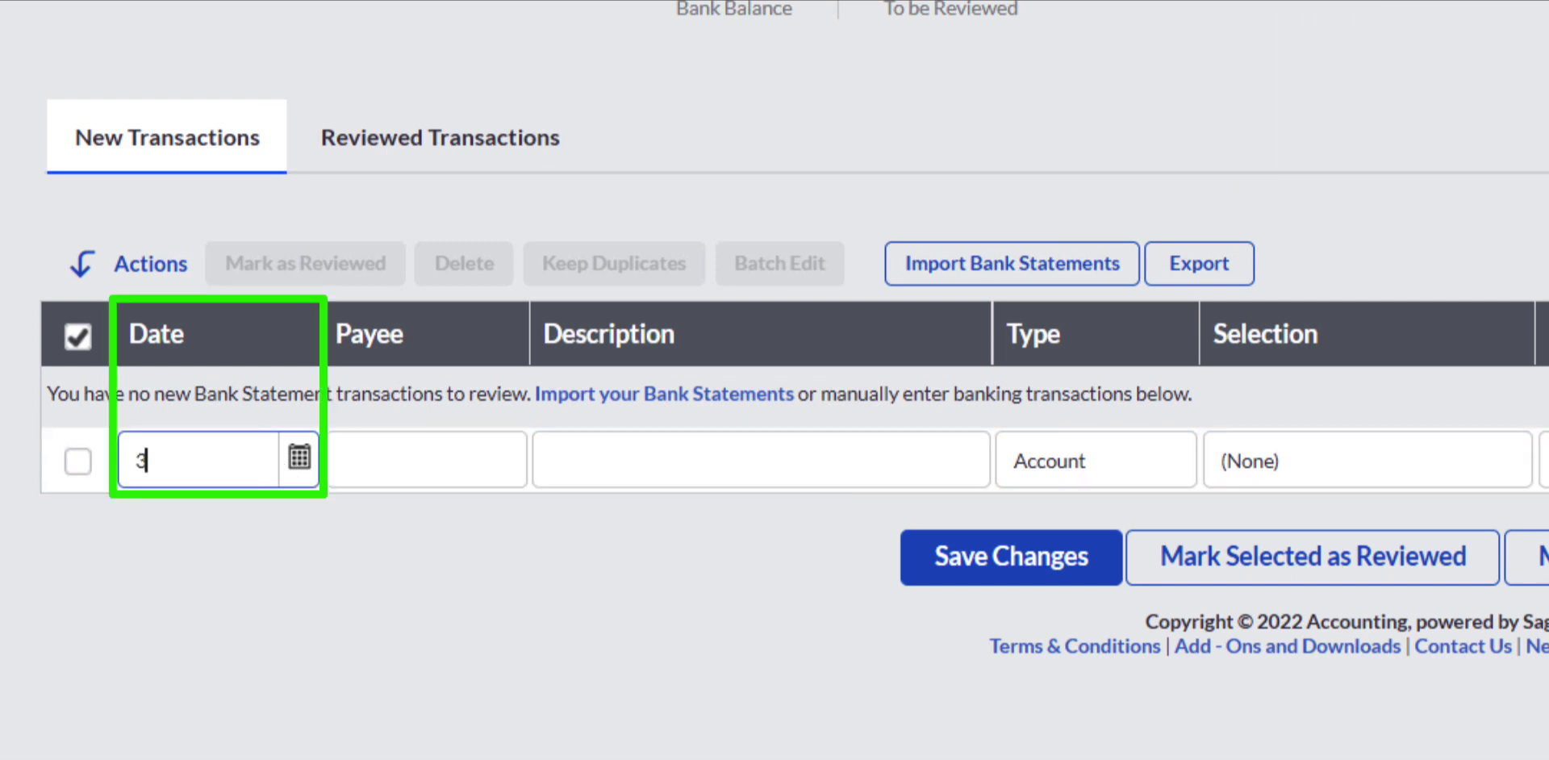
{"action": "type", "text": "0/06/2021"}
{"action": "key", "text": "Tab"}
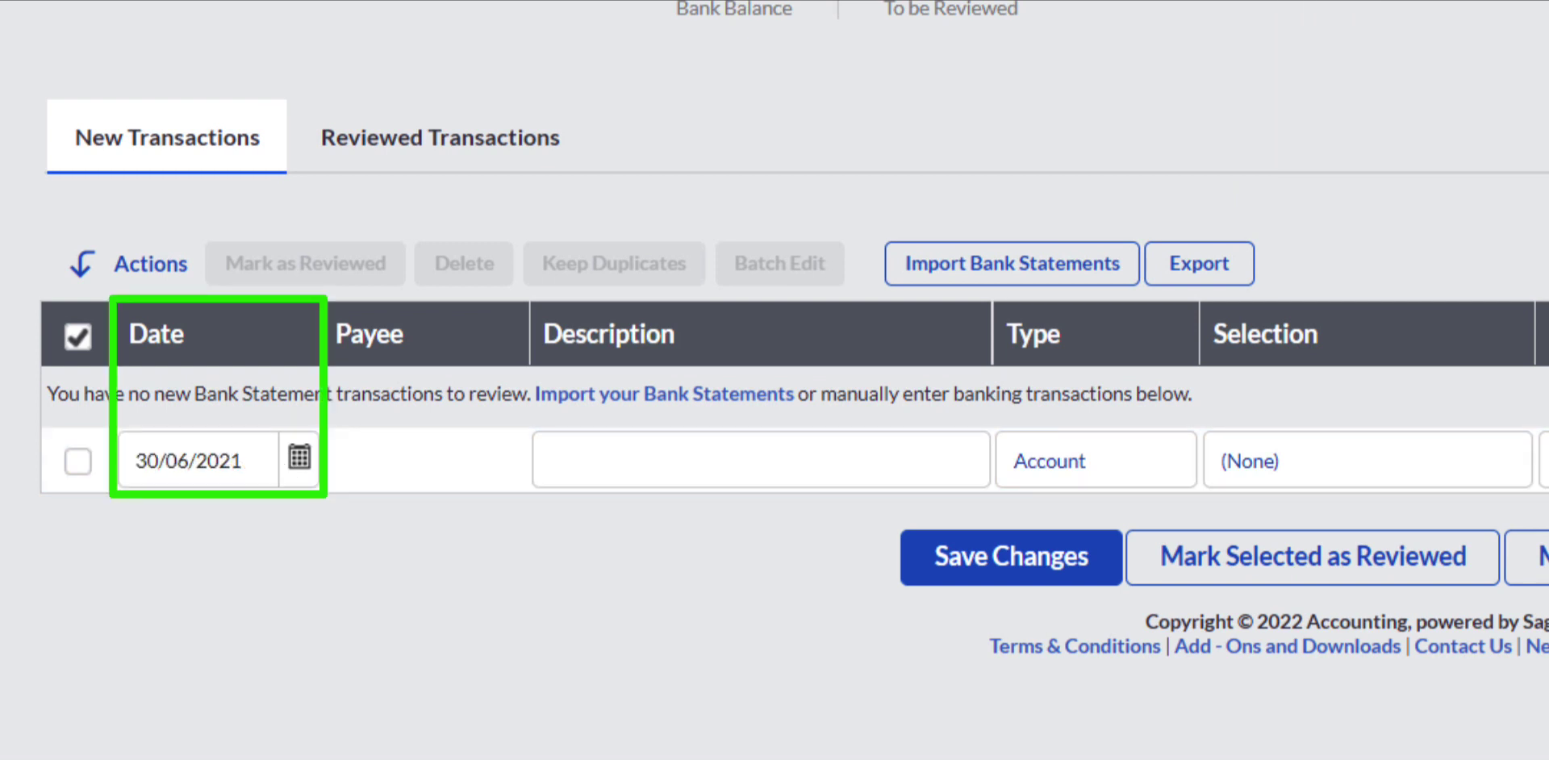
{"action": "key", "text": "Tab"}
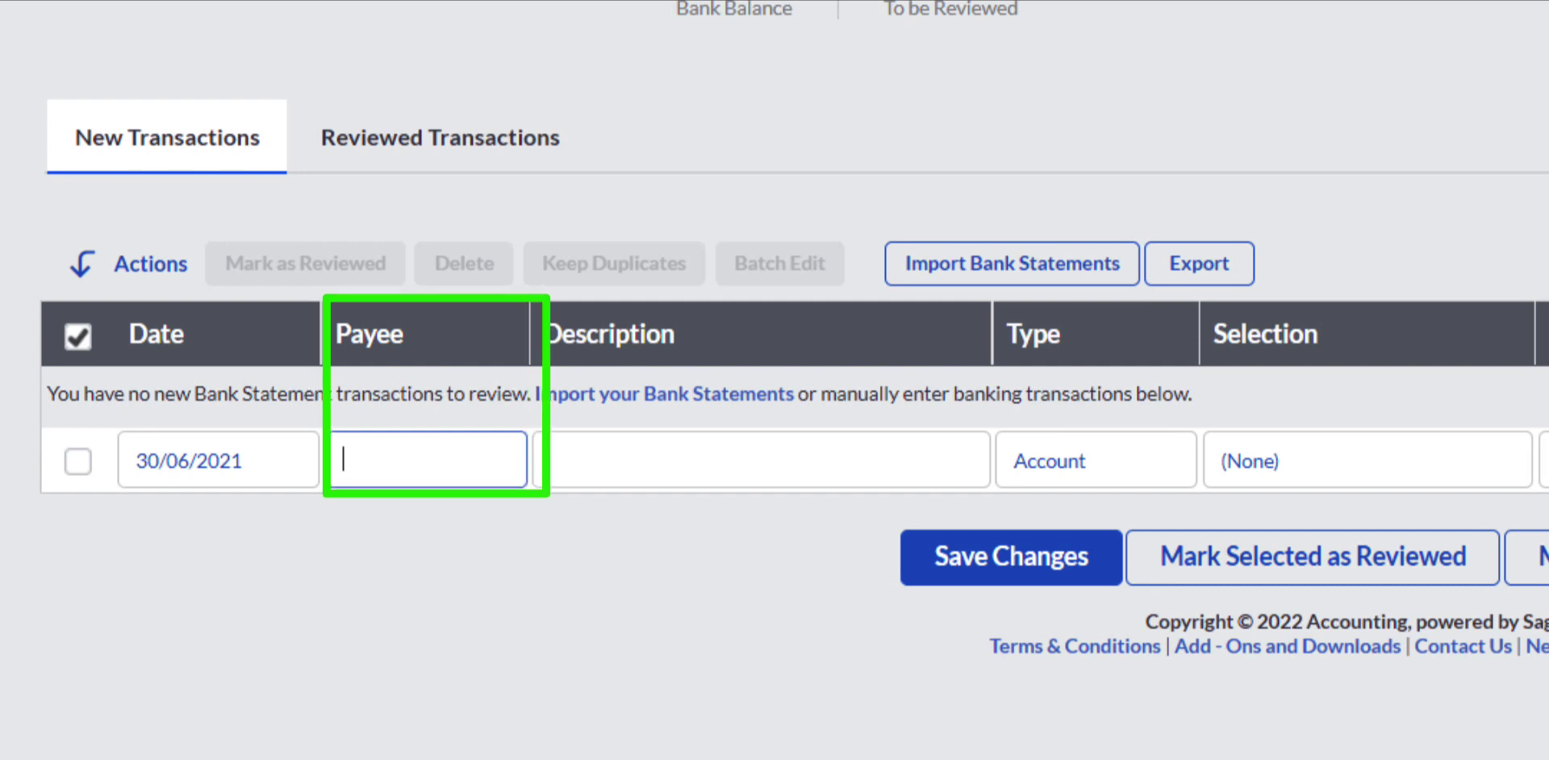
{"action": "key", "text": "Tab"}
{"action": "type", "text": "Interest"}
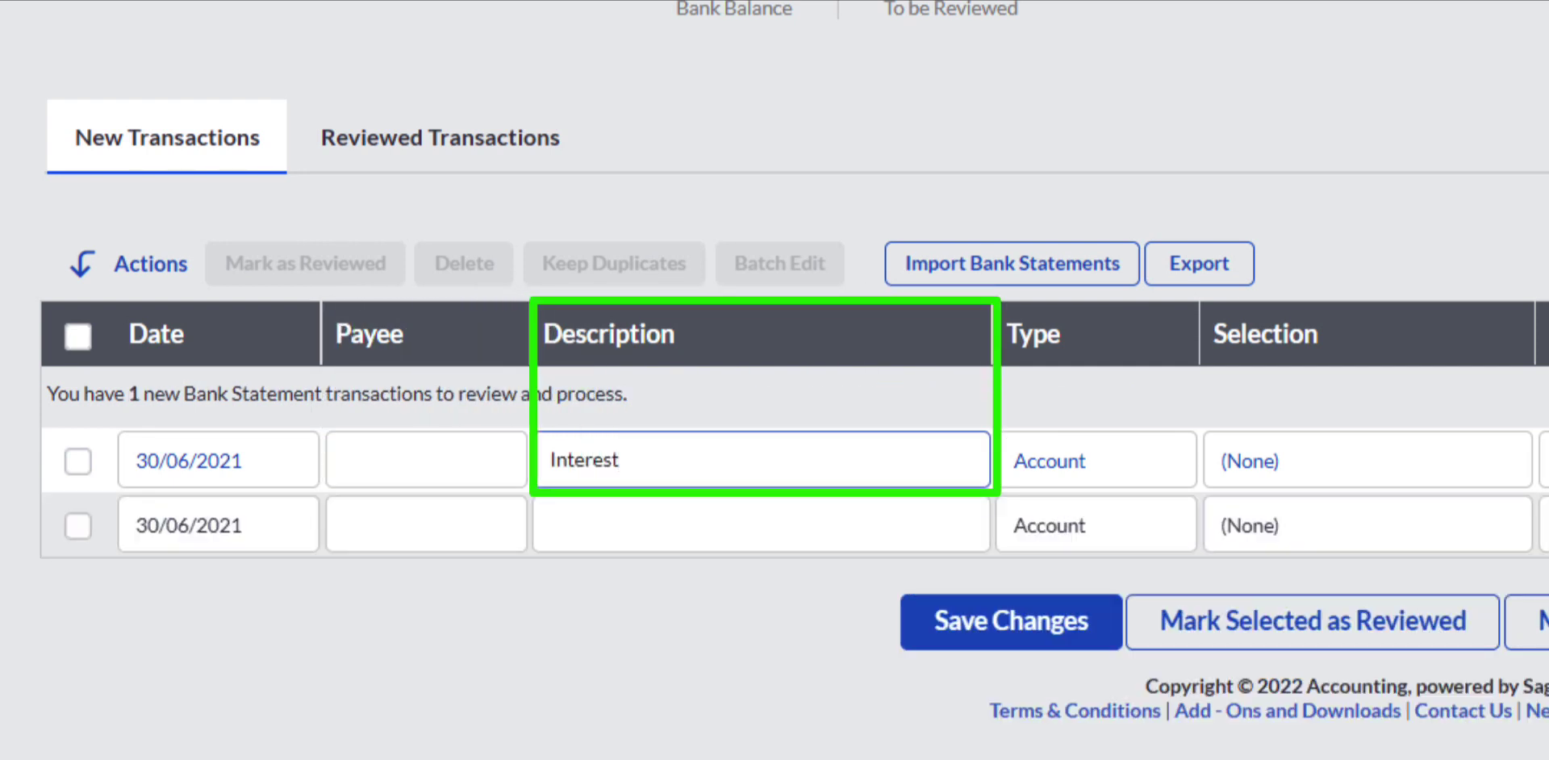
{"action": "key", "text": "Tab"}
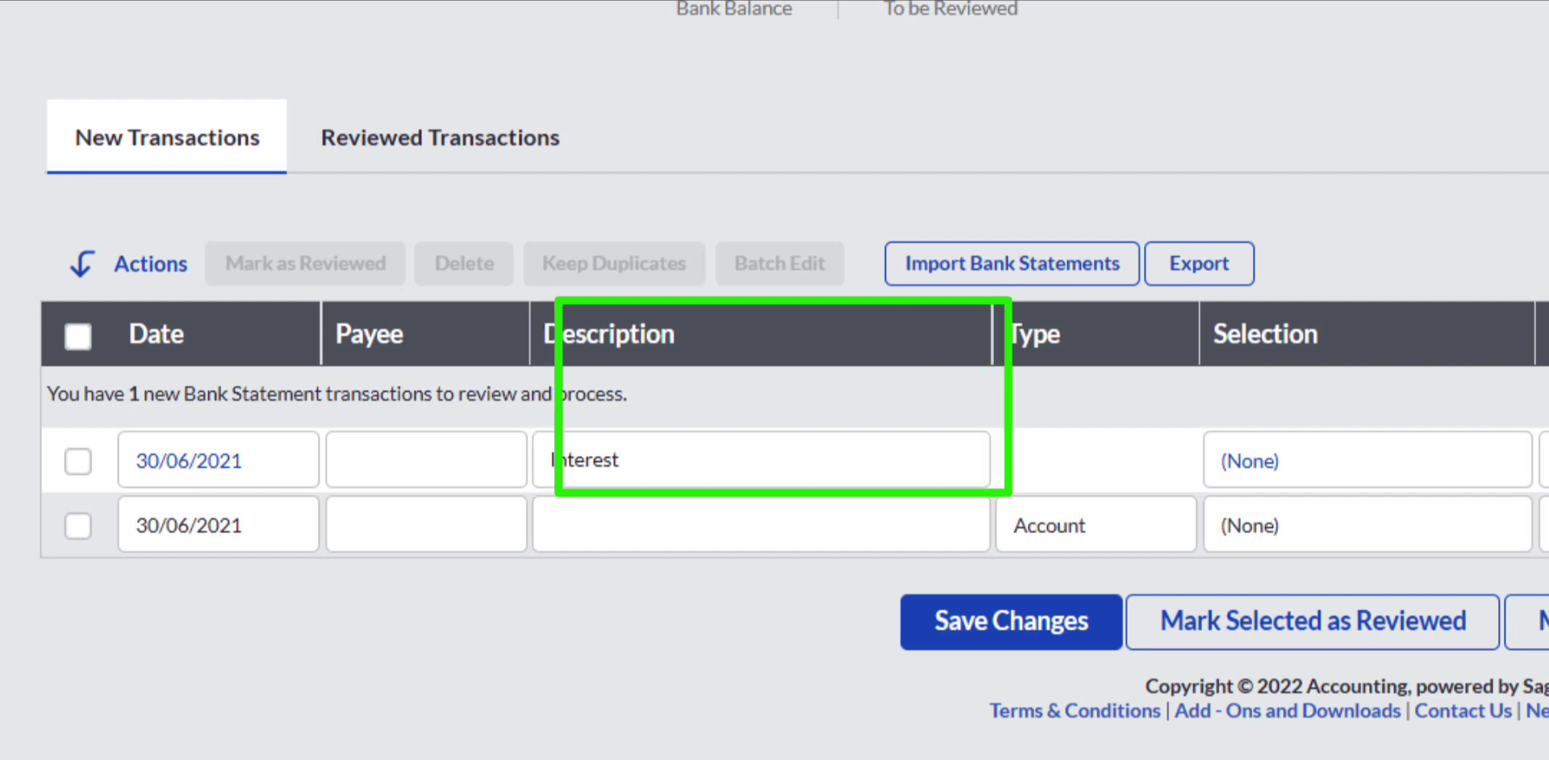
- Keep the transaction type as Account and allocate the line to Interest Received
{"action": "key", "text": "Tab"}
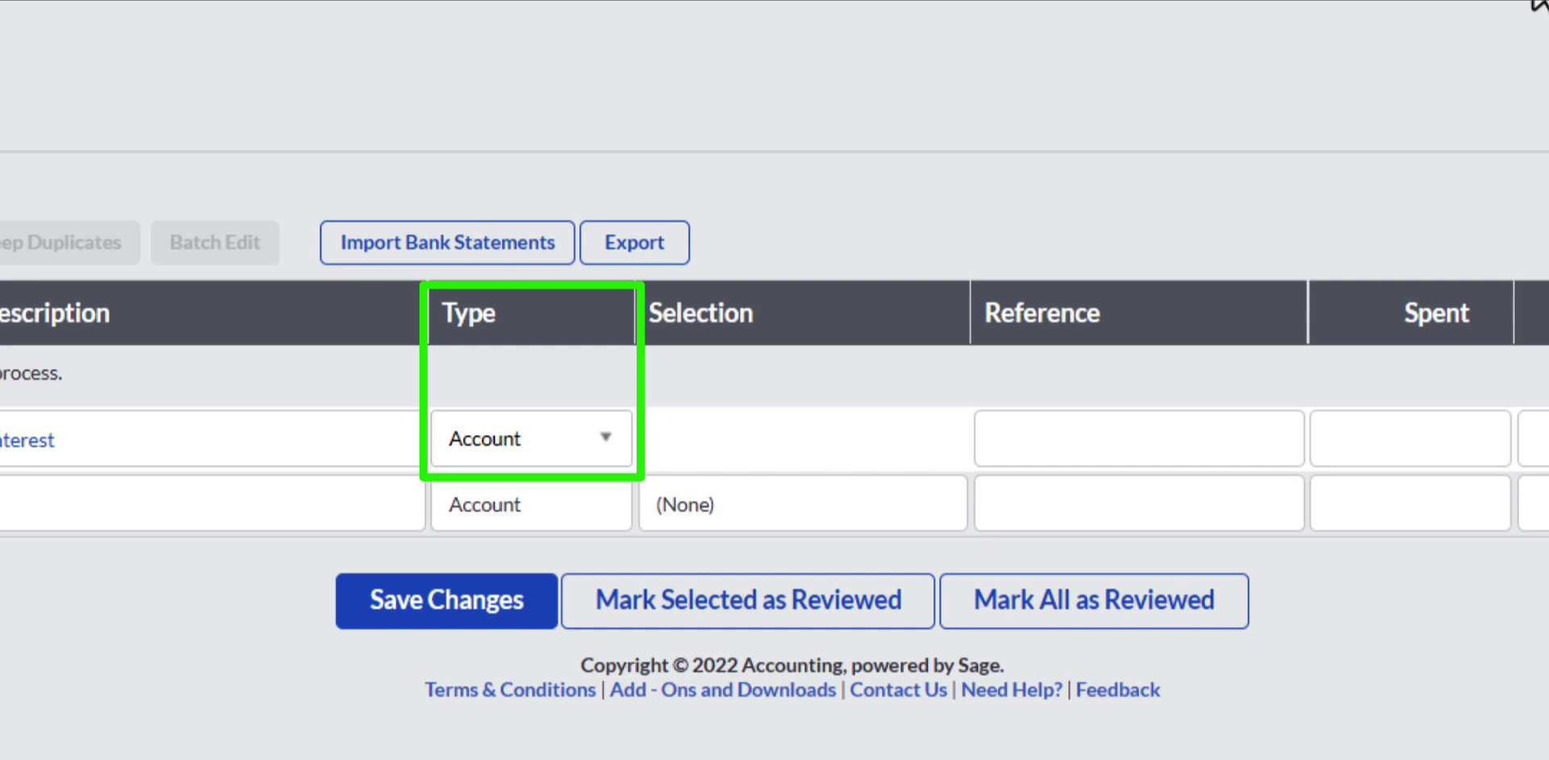
{"action": "key", "text": "Tab"}
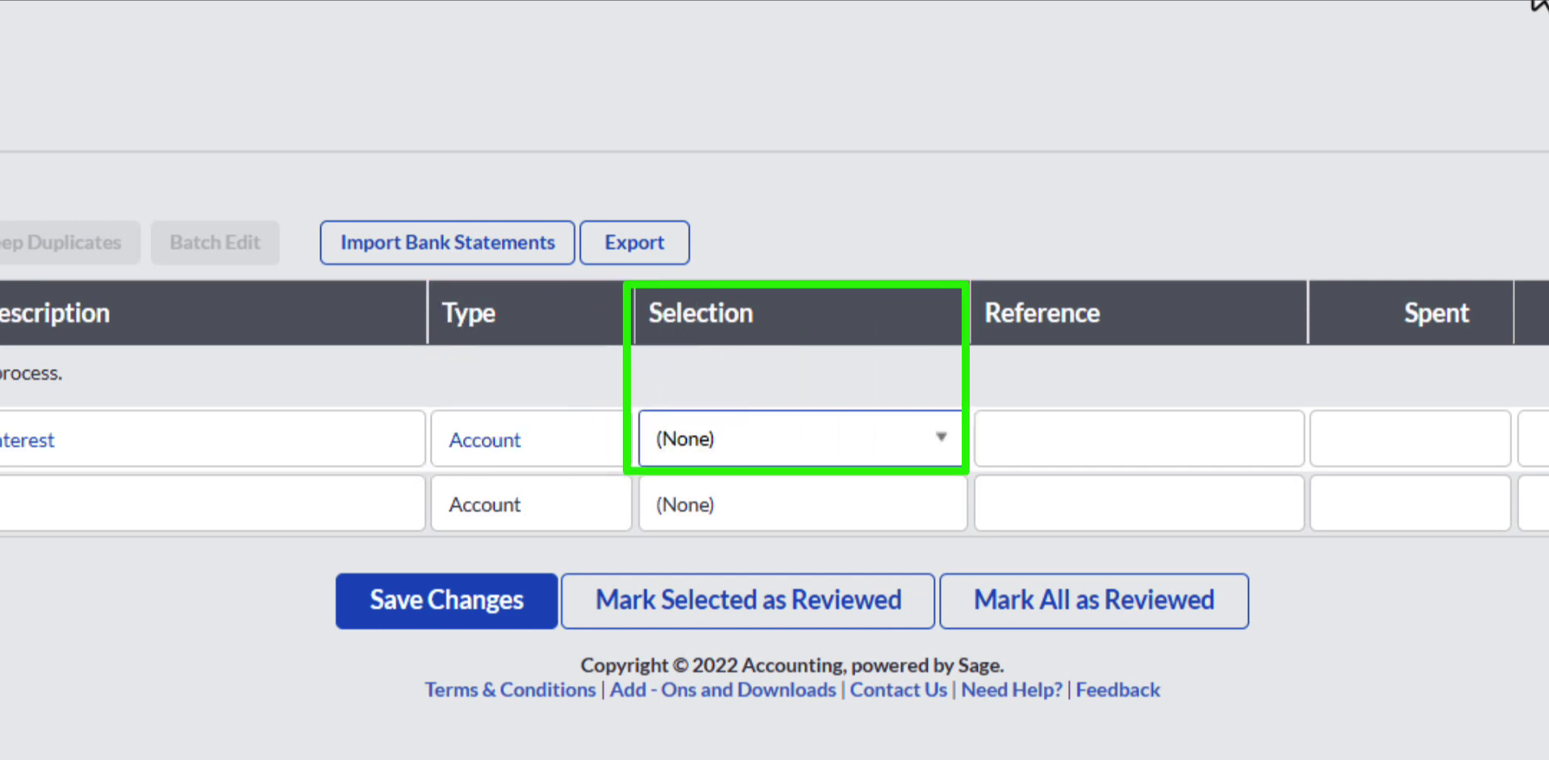
{"action": "type", "text": "I"}
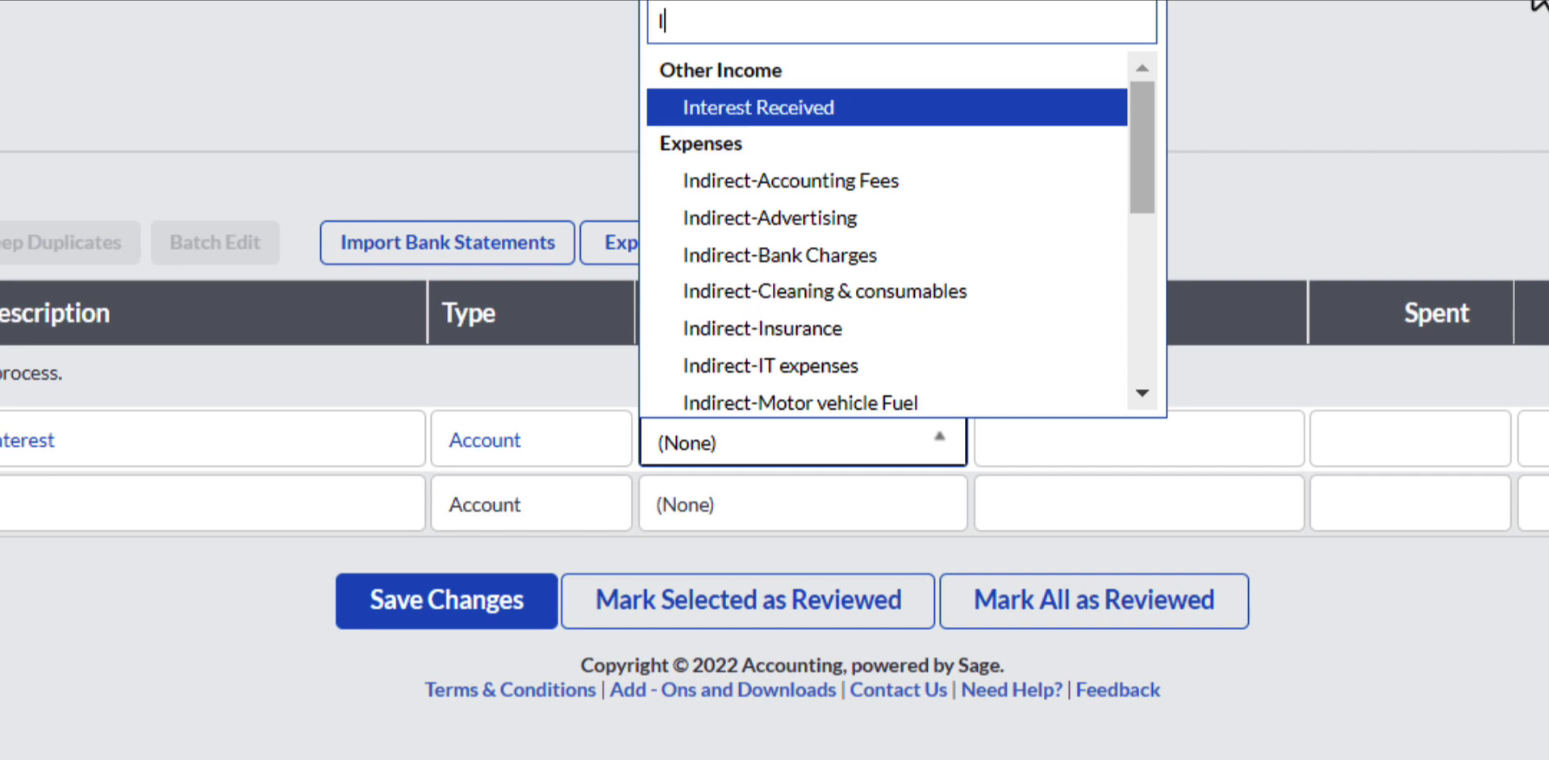
{"action": "type", "text": "nter"}
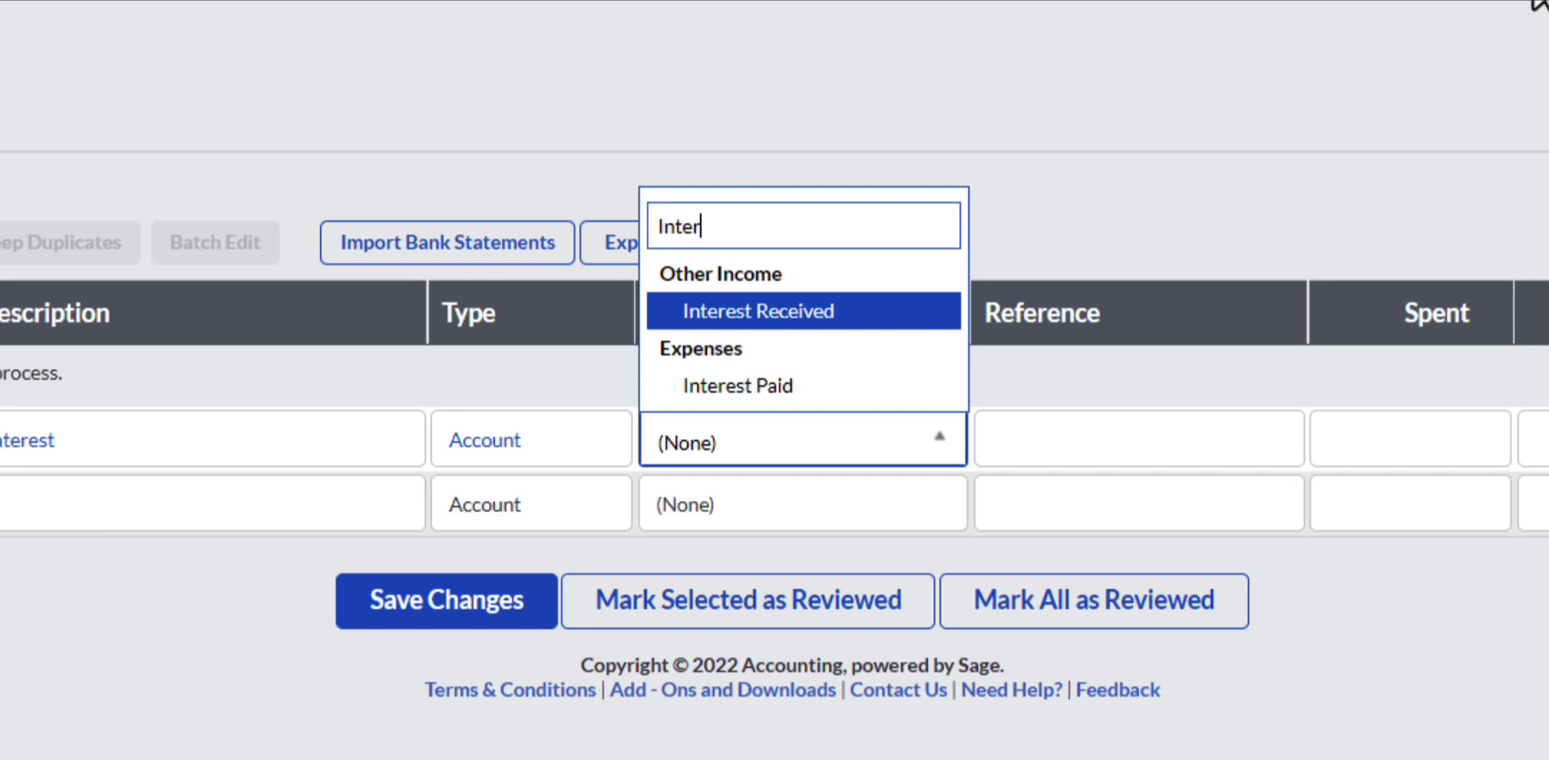
{"action": "key", "text": "Tab"}
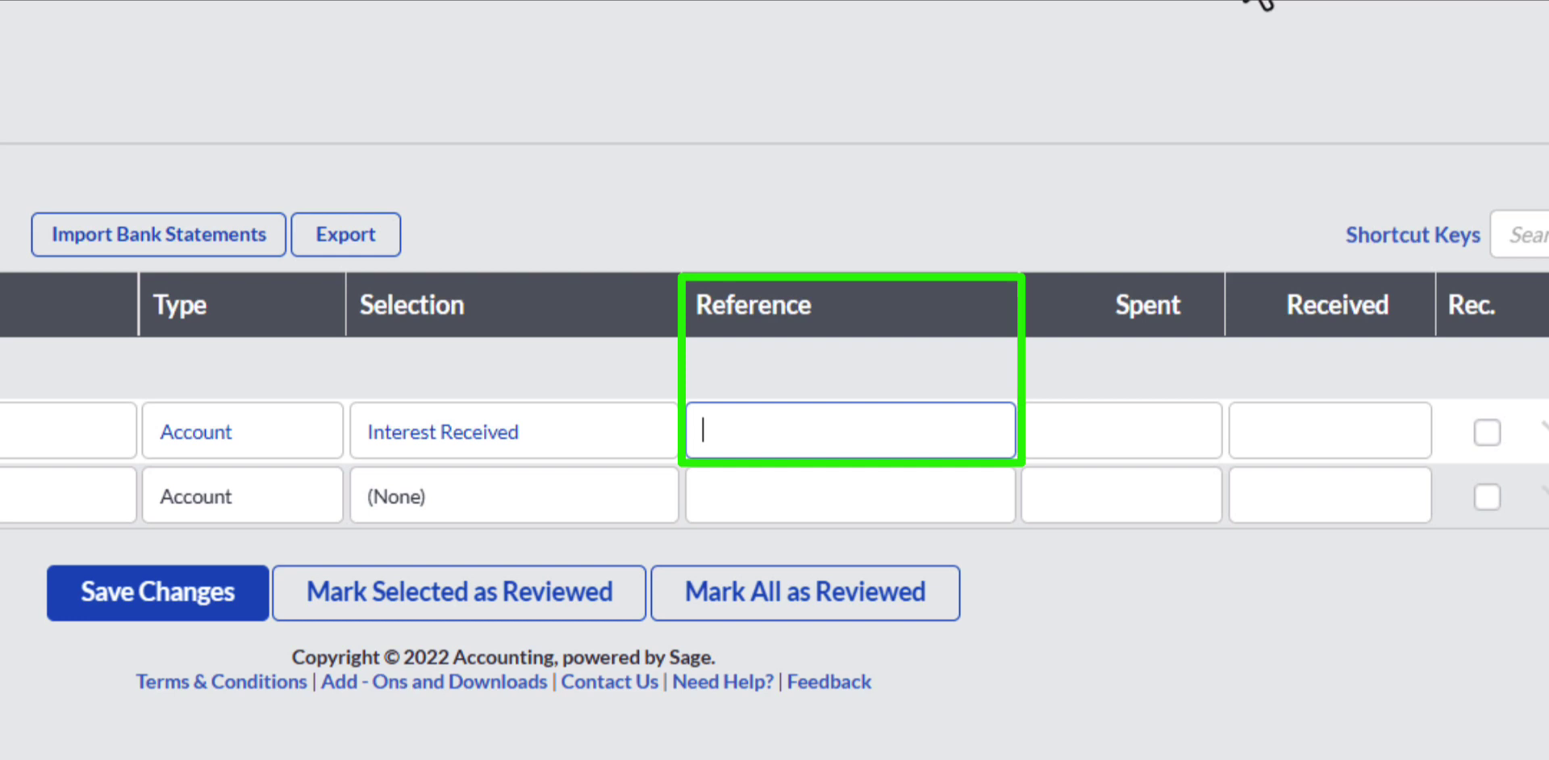
{"action": "type", "text": "2021-06-30-"}
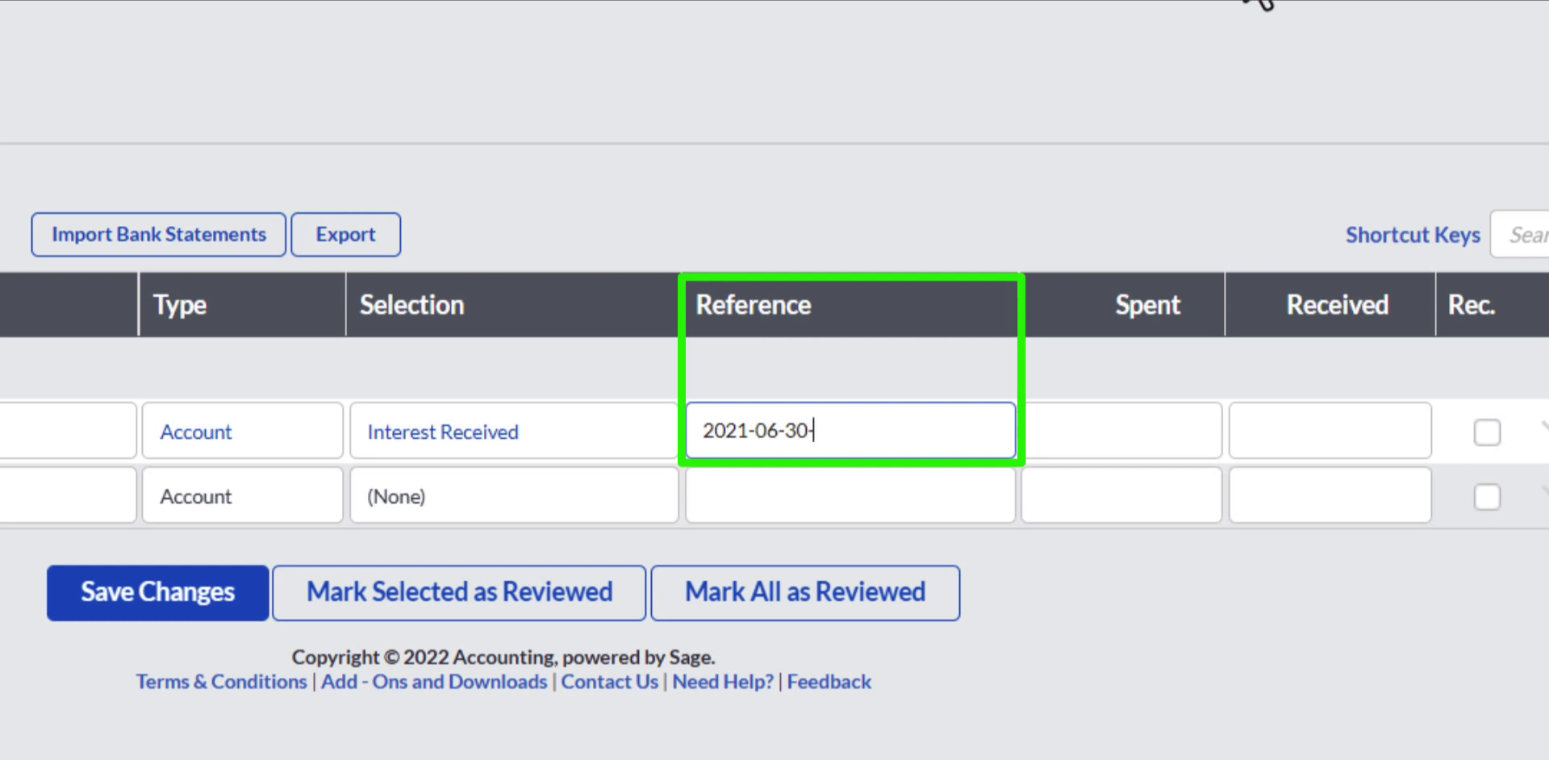
{"action": "type", "text": "0001"}
{"action": "key", "text": "Tab"}
{"action": "key", "text": "Tab"}
{"action": "type", "text": "45.20"}
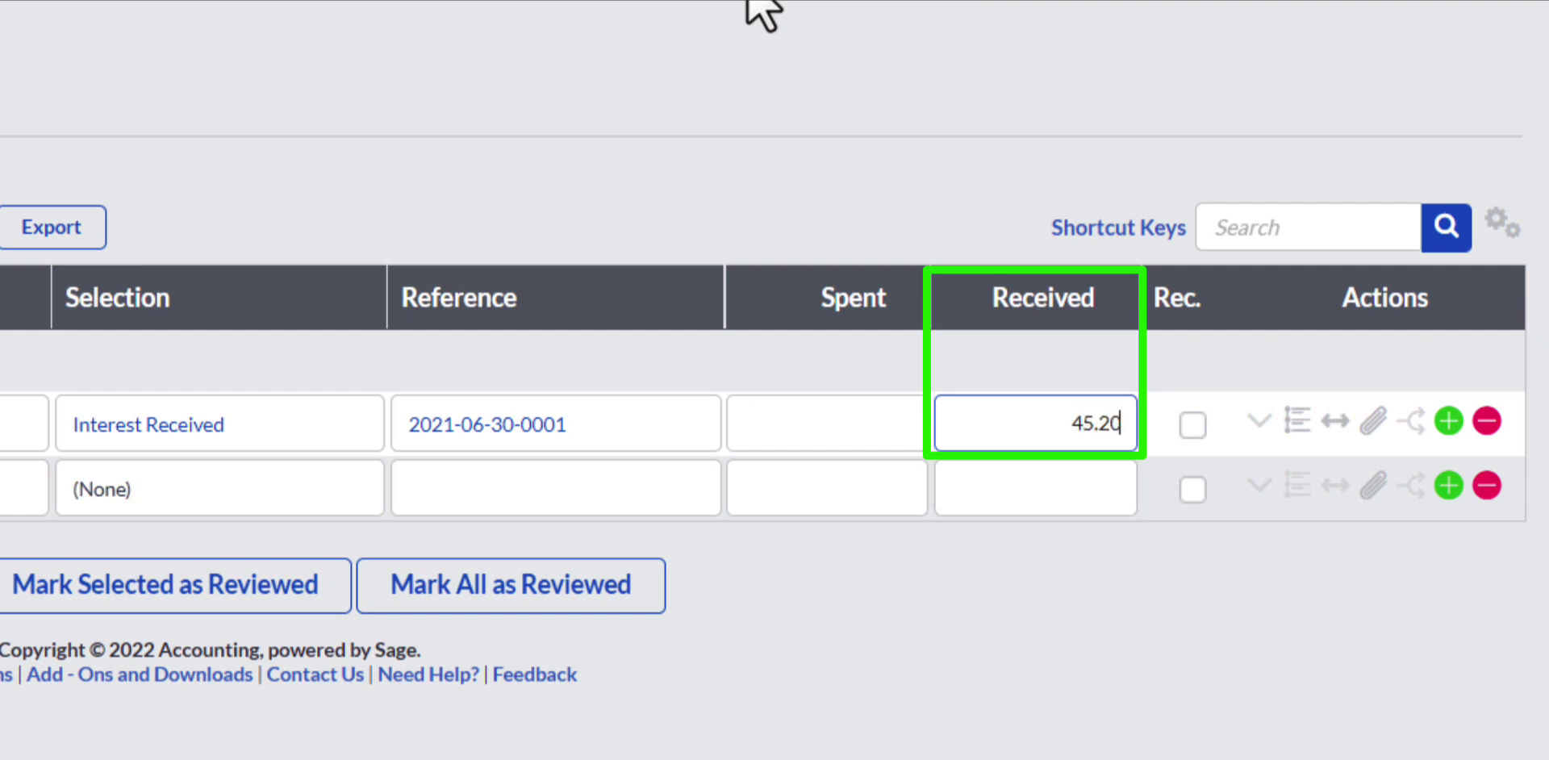
{"action": "key", "text": "Tab"}
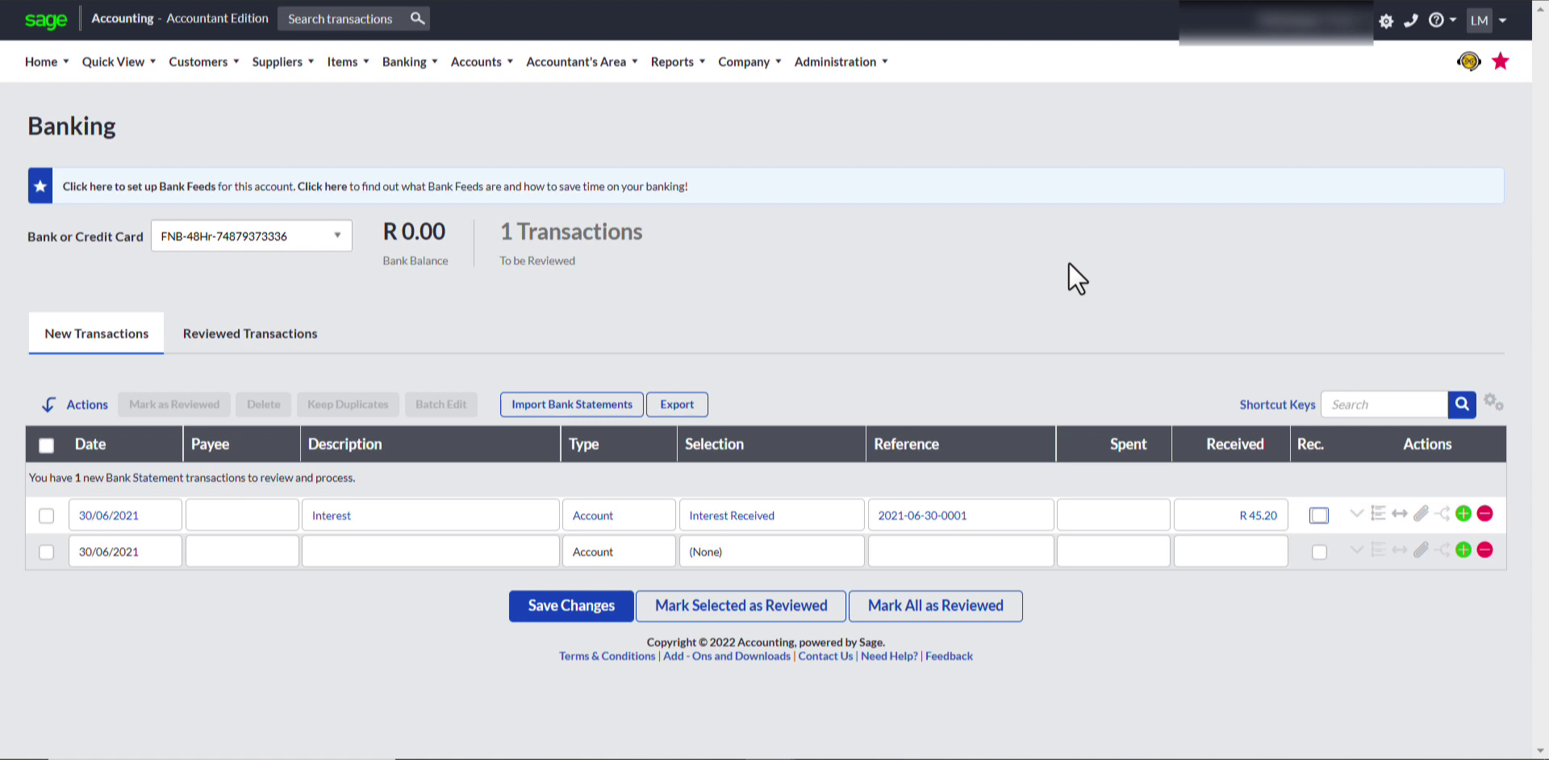
{"action": "key", "text": "Tab"}
{"action": "left_click", "coordinate": [546, 618]}
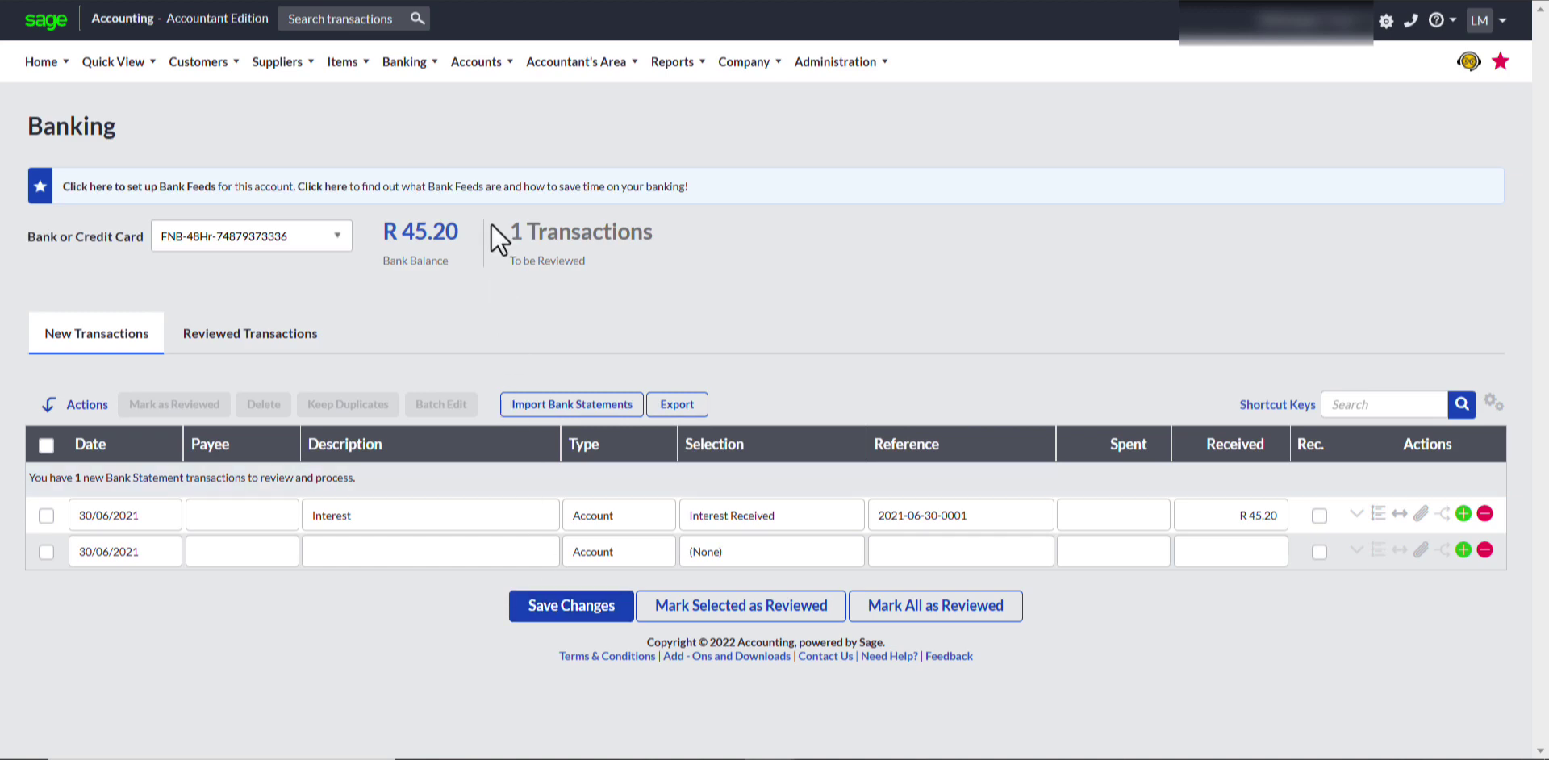
- Open the reconciliation of banks and credit cards for the FNB-48Hr bank account
{"action": "left_click", "coordinate": [471, 64]}
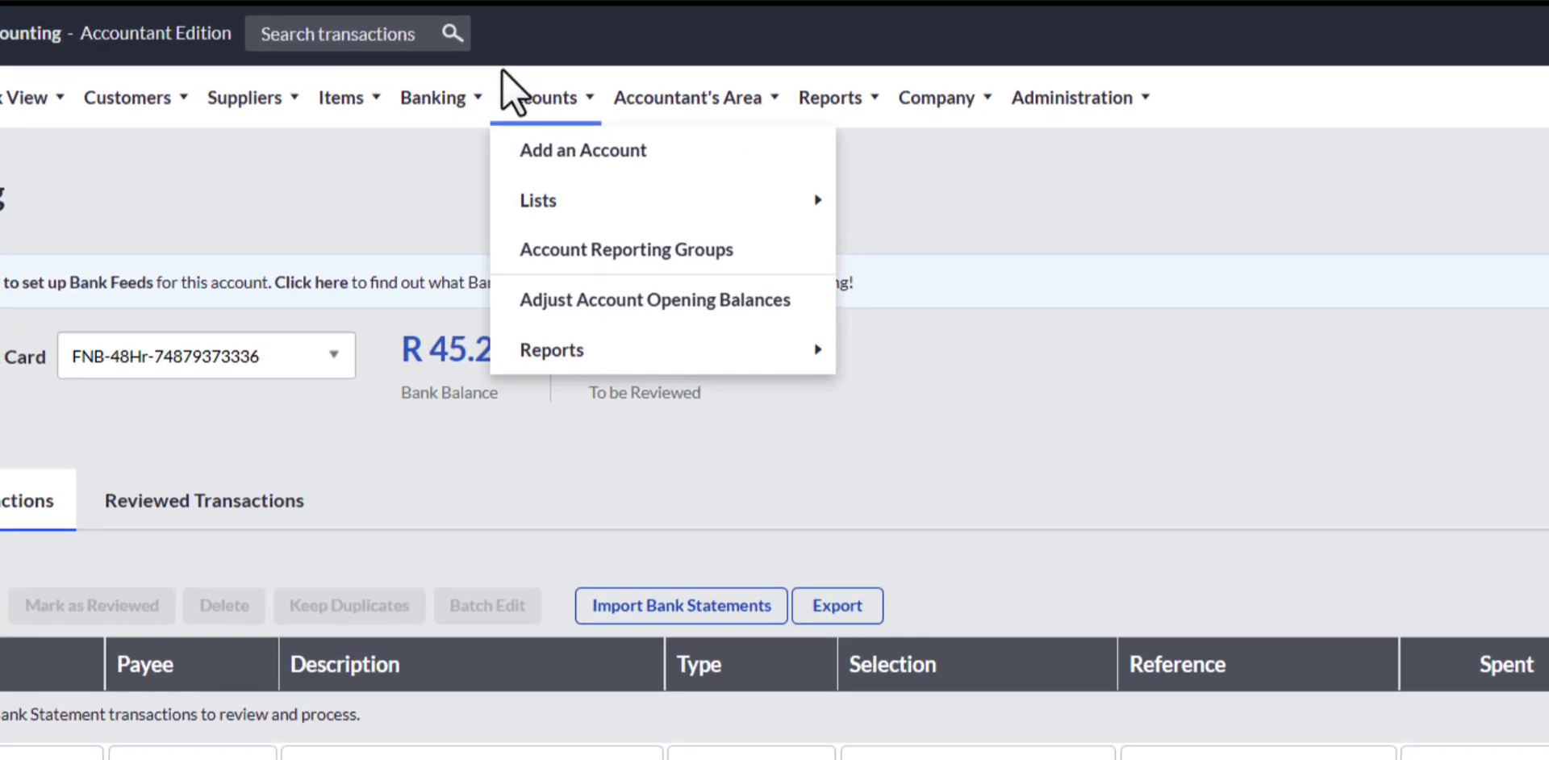
{"action": "left_click", "coordinate": [475, 91]}
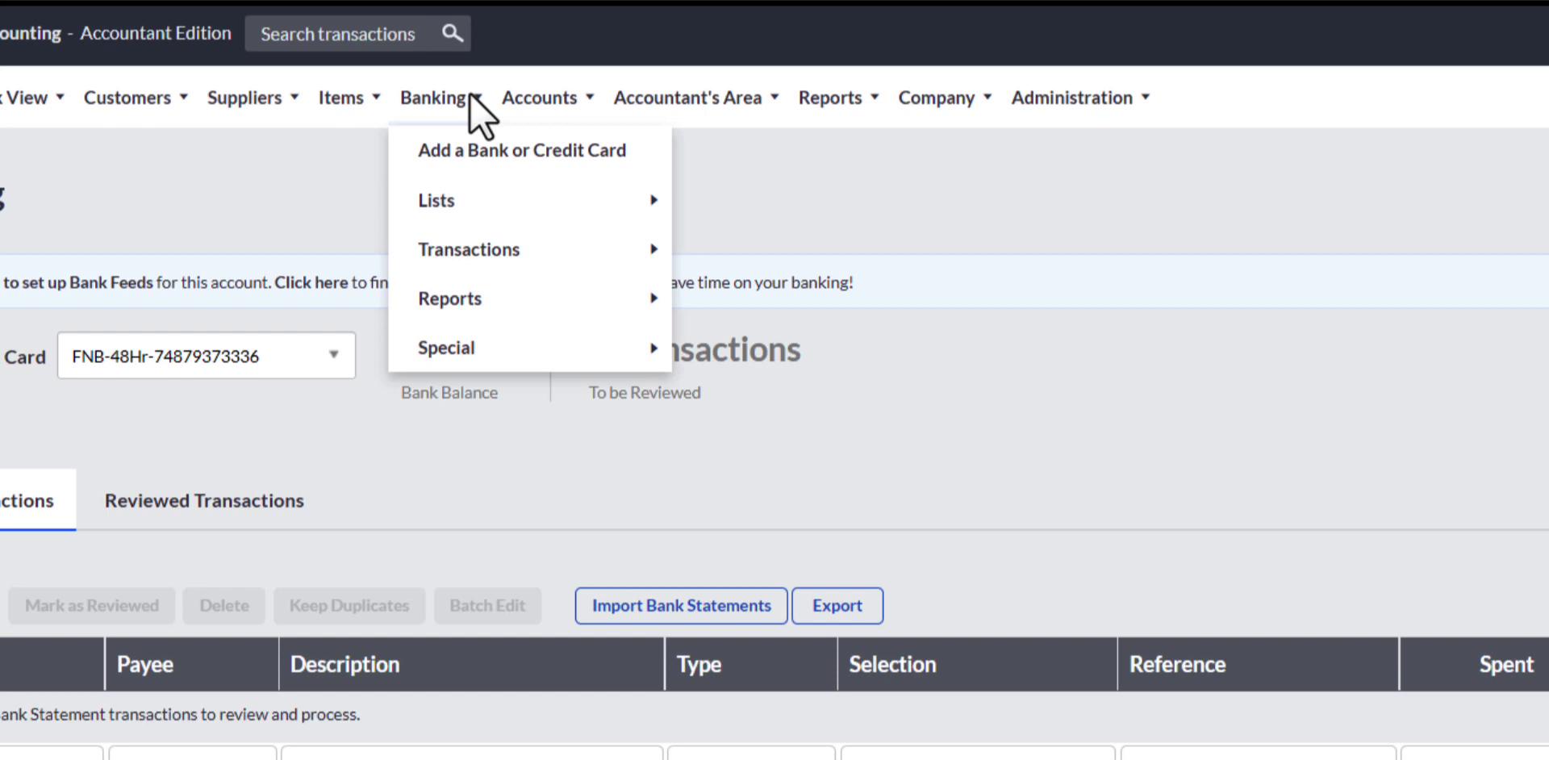
{"action": "mouse_move", "coordinate": [641, 255]}
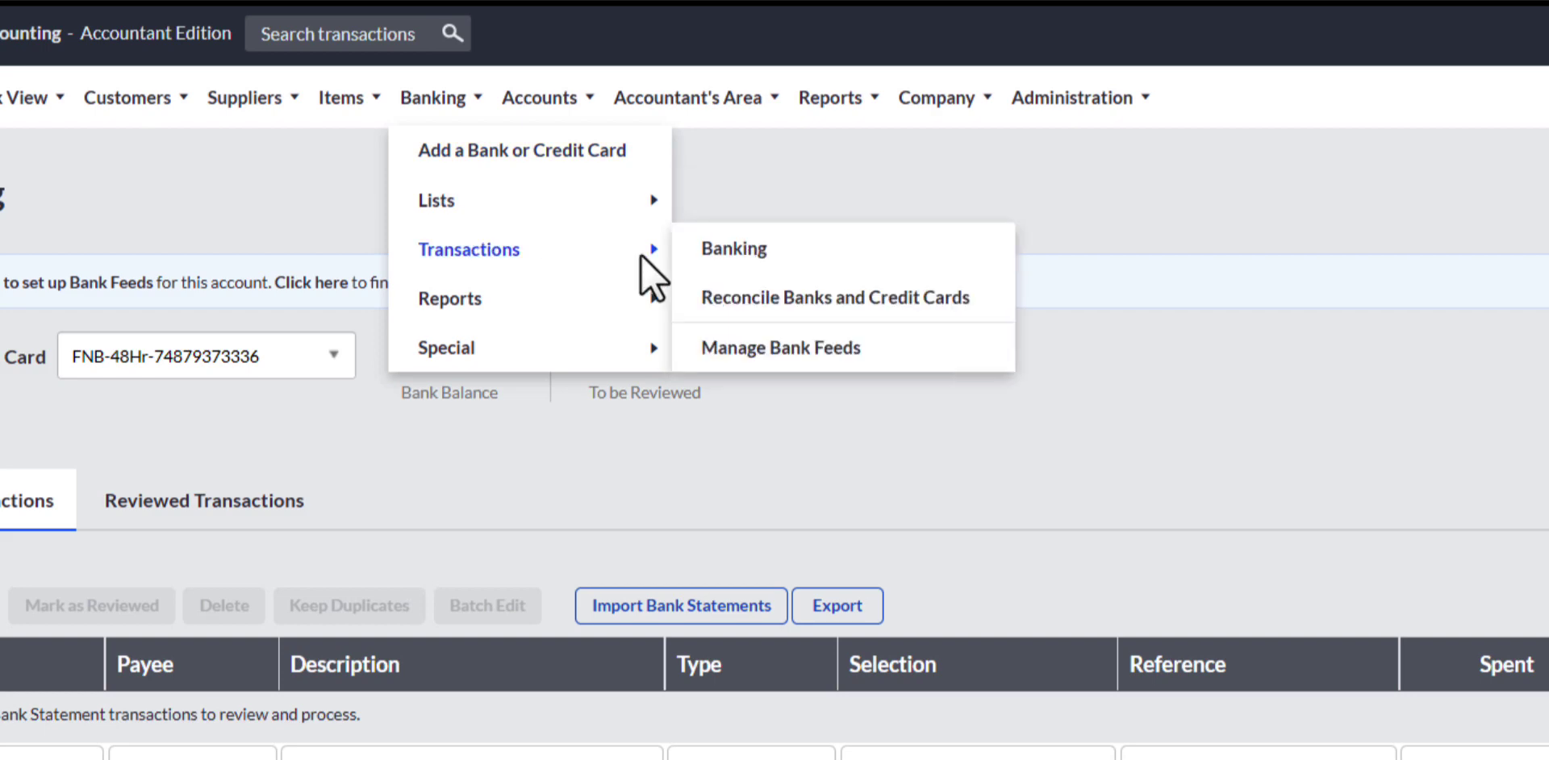
{"action": "left_click", "coordinate": [737, 297]}
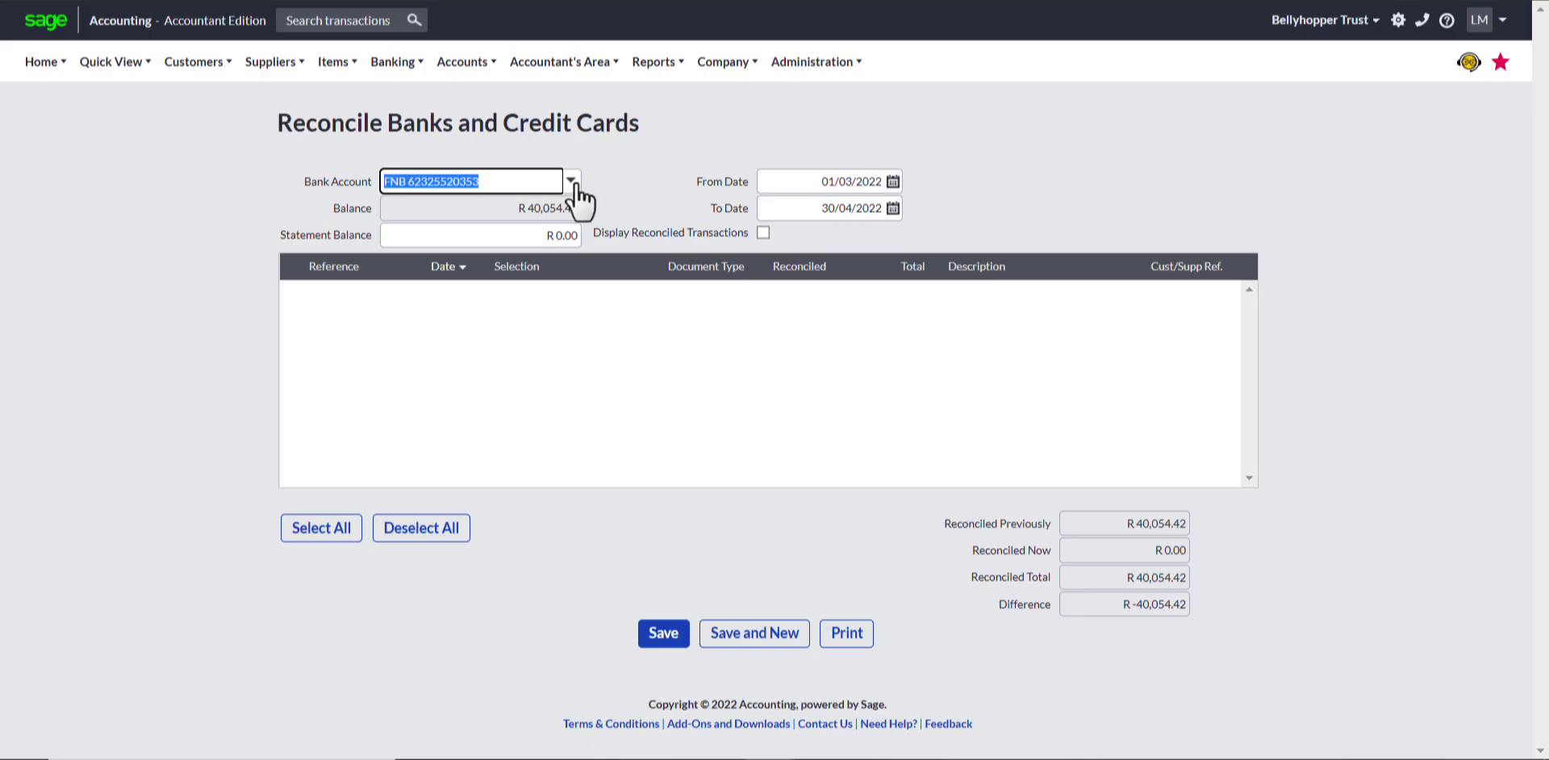
{"action": "left_click", "coordinate": [571, 181]}
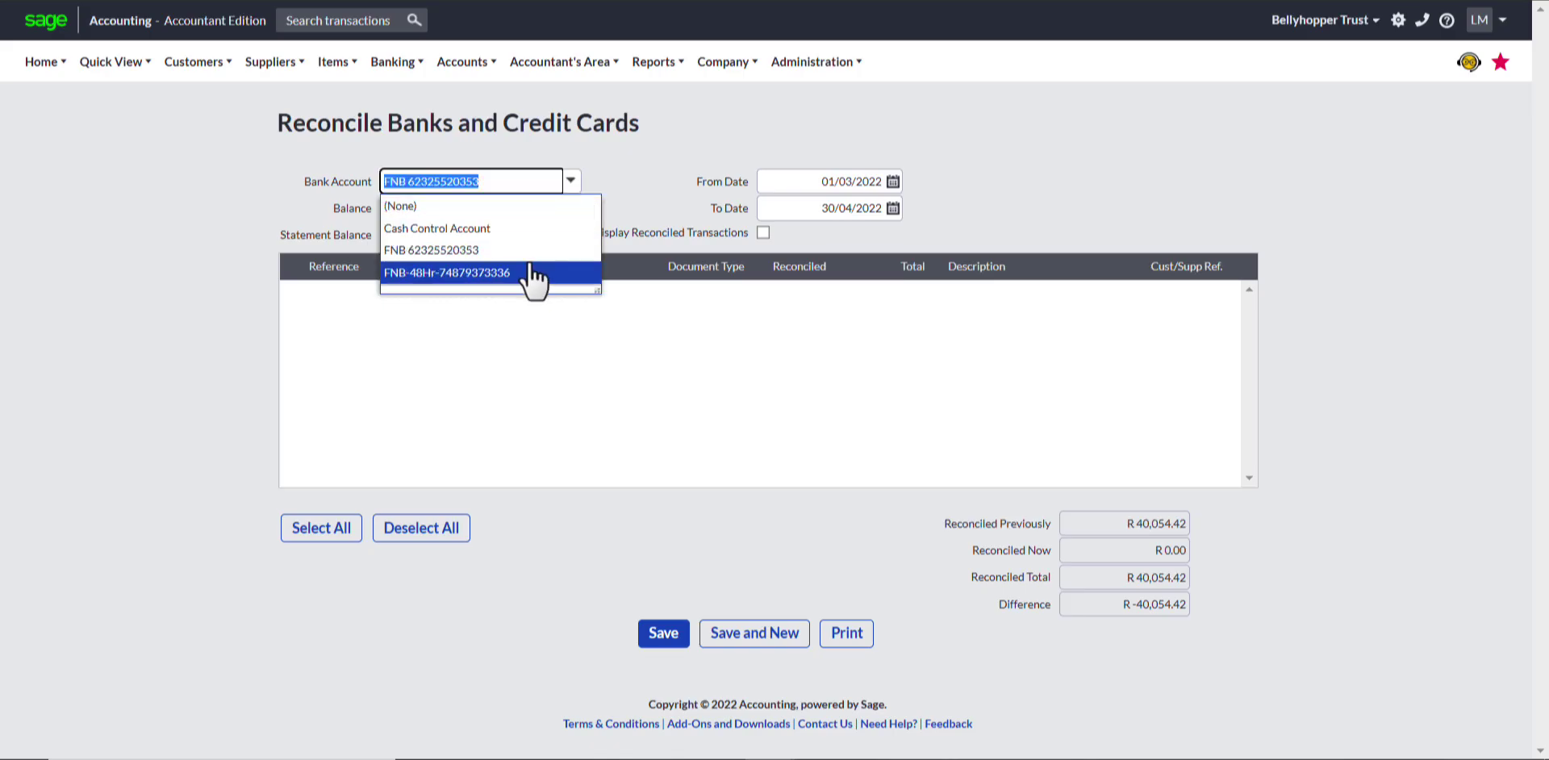
{"action": "left_click", "coordinate": [526, 272]}
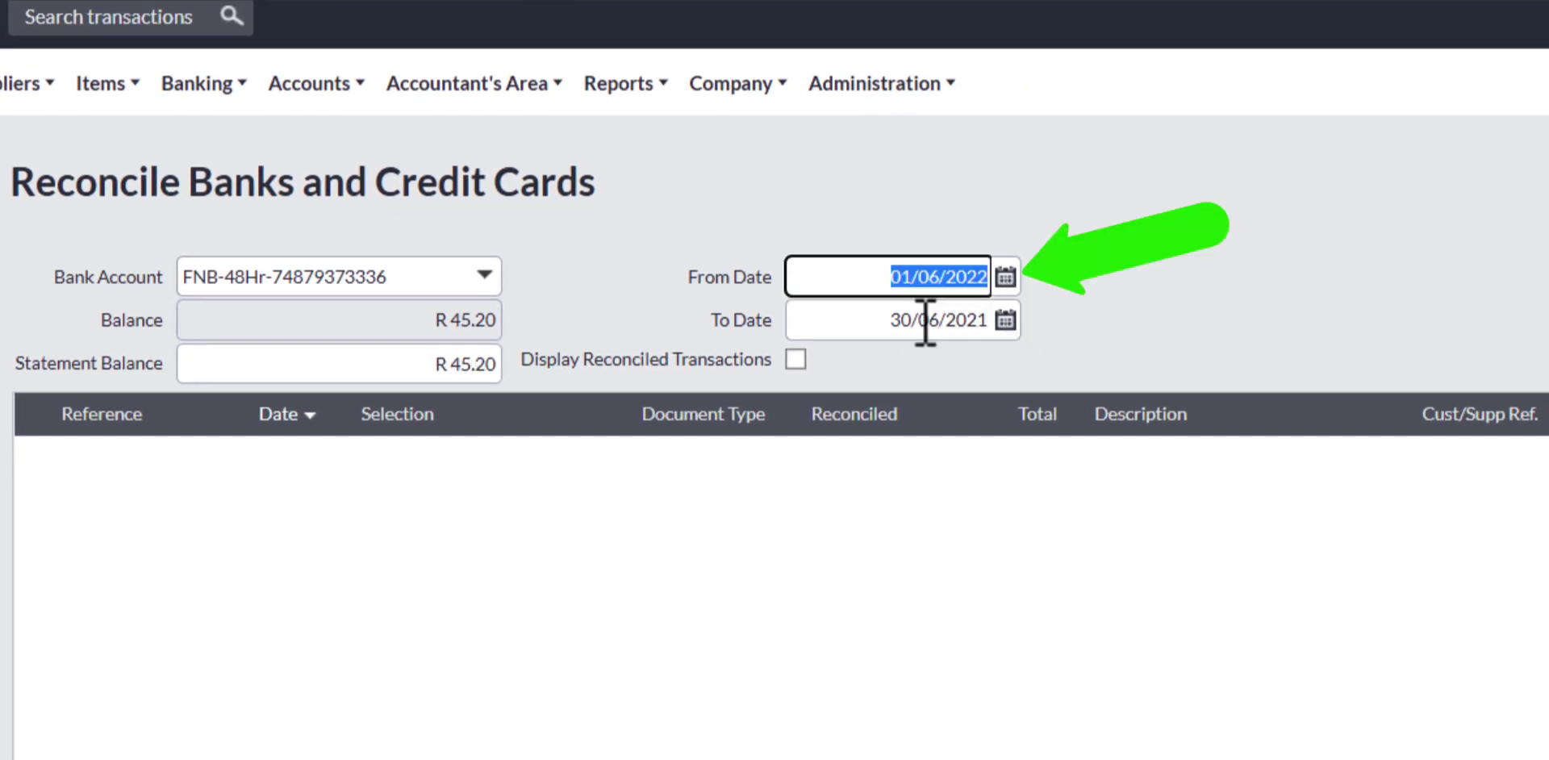
- Set the reconciliation's From Date to 01/06/2021 and accept losing unsaved changes
{"action": "type", "text": "01/06/"}
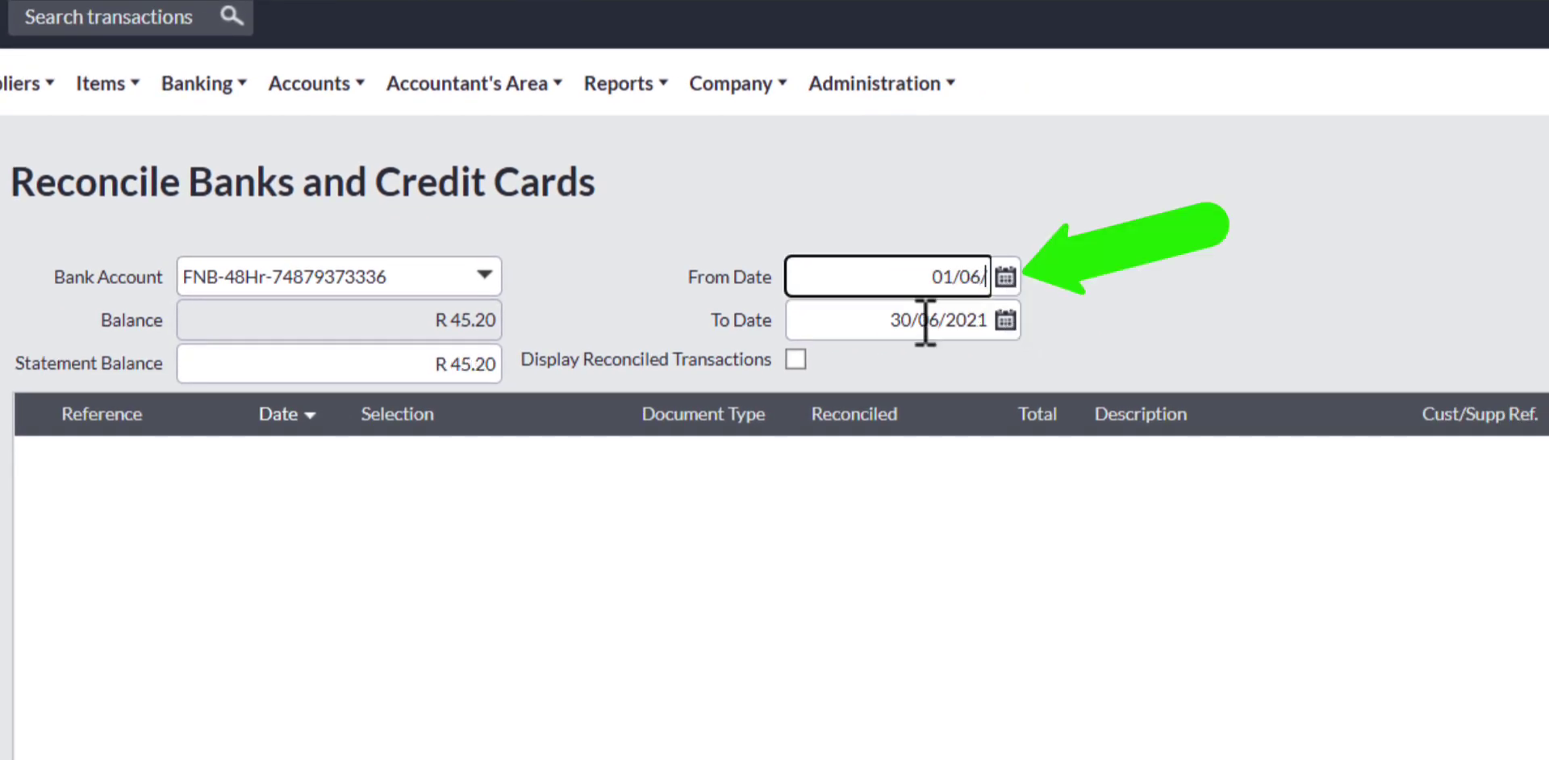
{"action": "type", "text": "2021"}
{"action": "key", "text": "Tab"}
{"action": "left_click", "coordinate": [794, 645]}
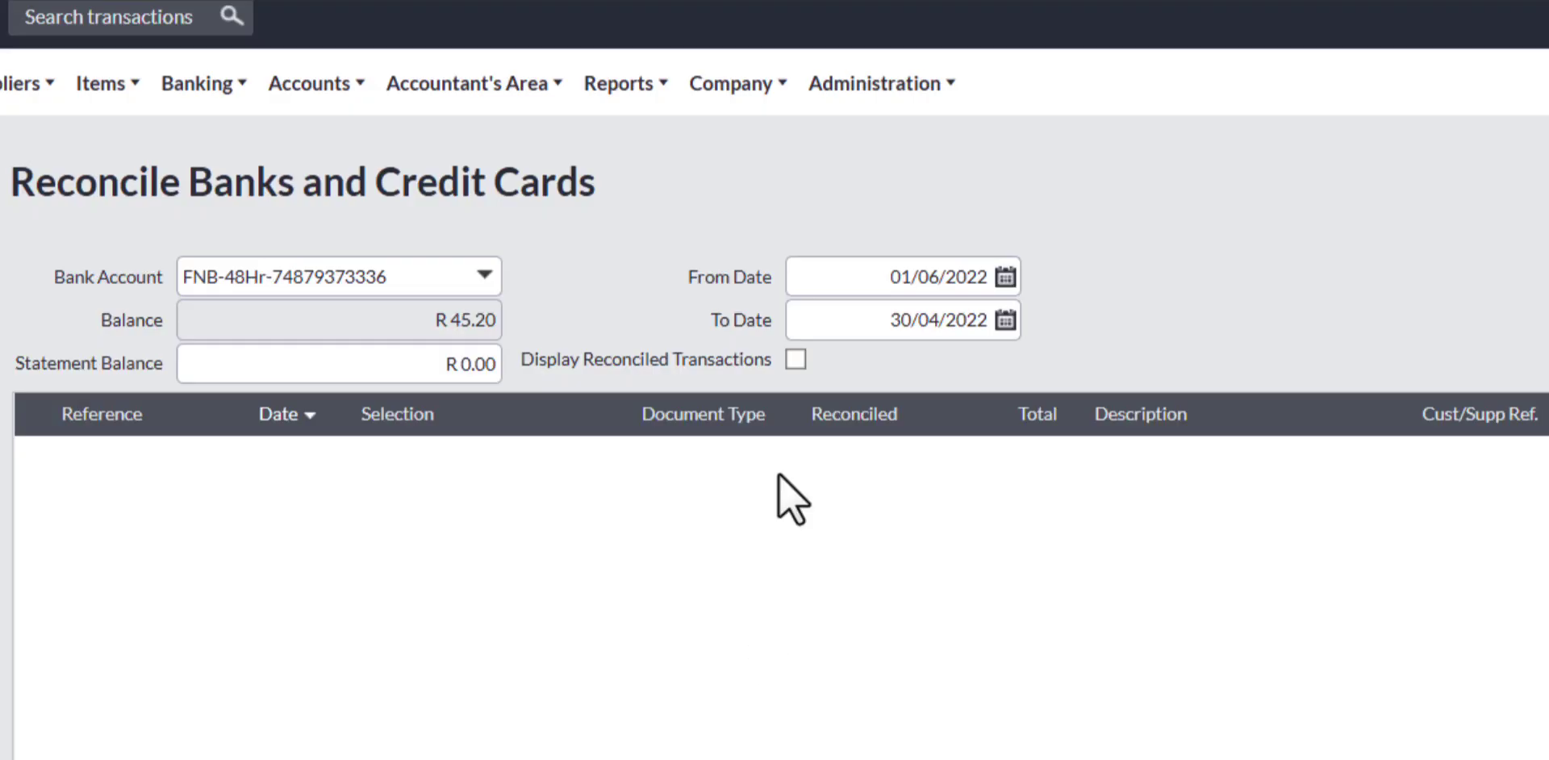
- Set the reconciliation's To Date to 30/06/2021 and accept losing unsaved changes
{"action": "left_click", "coordinate": [861, 315]}
{"action": "type", "text": "30/"}
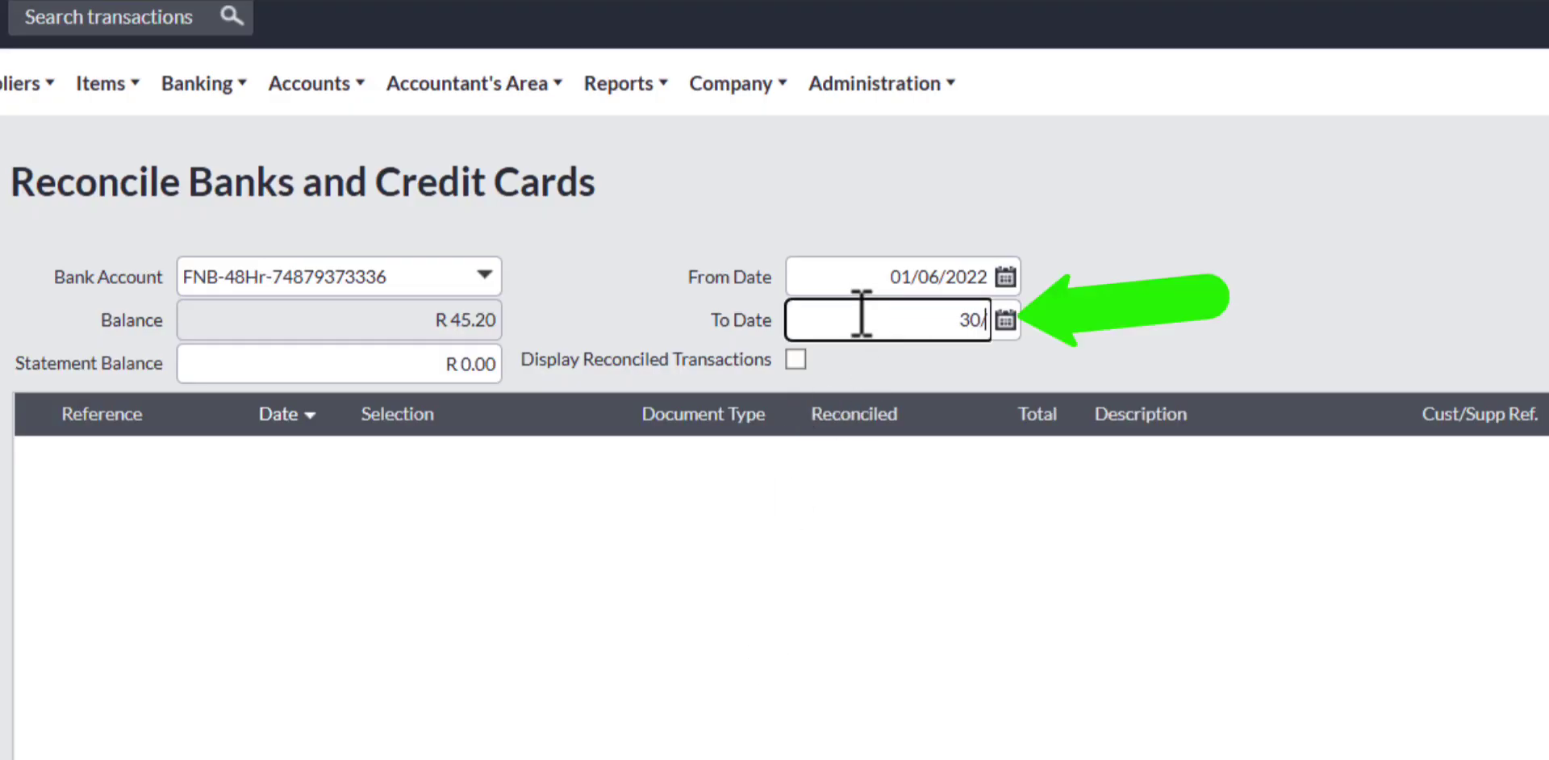
{"action": "type", "text": "06/2021"}
{"action": "key", "text": "Tab"}
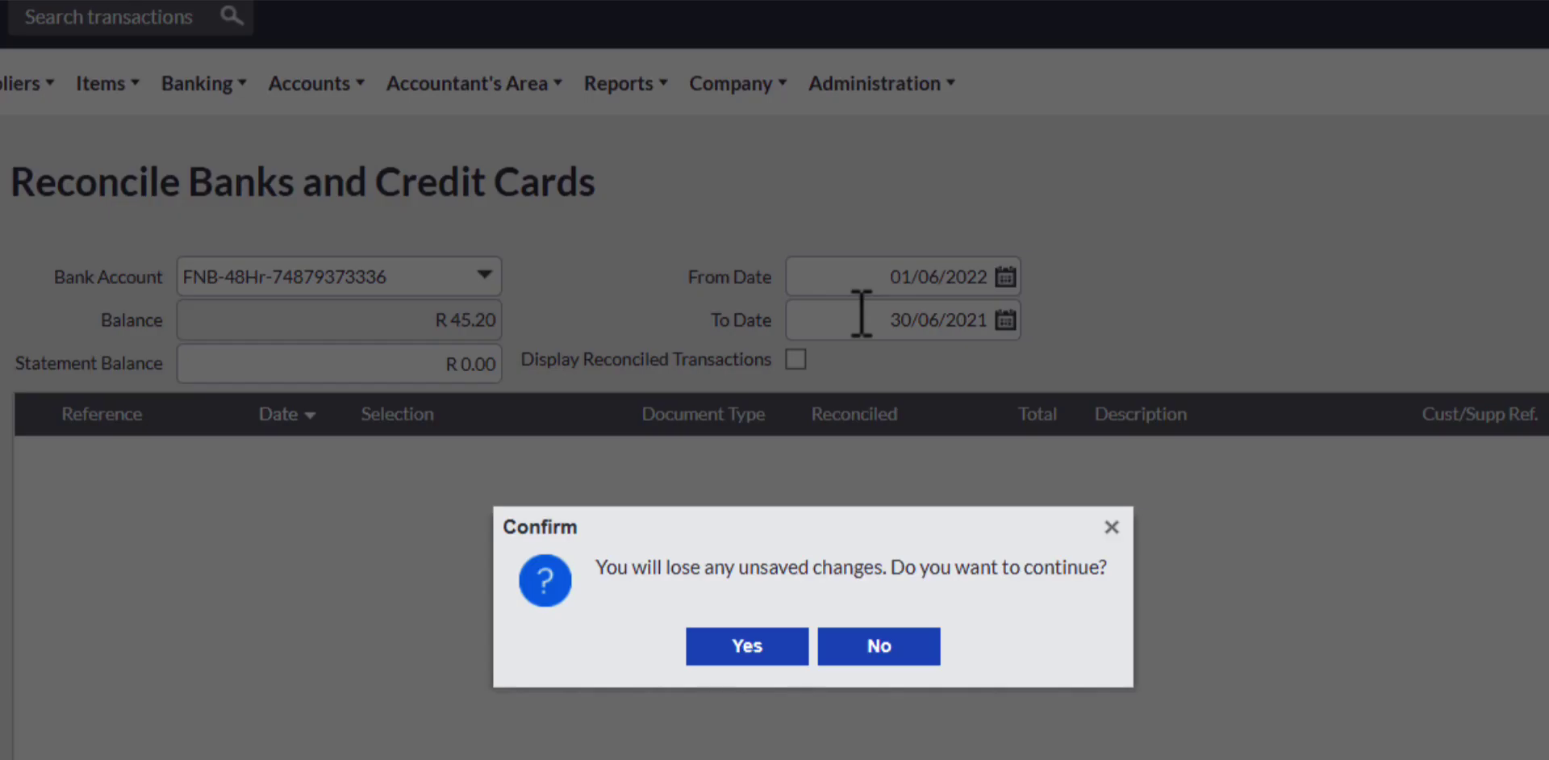
{"action": "left_click", "coordinate": [723, 643]}
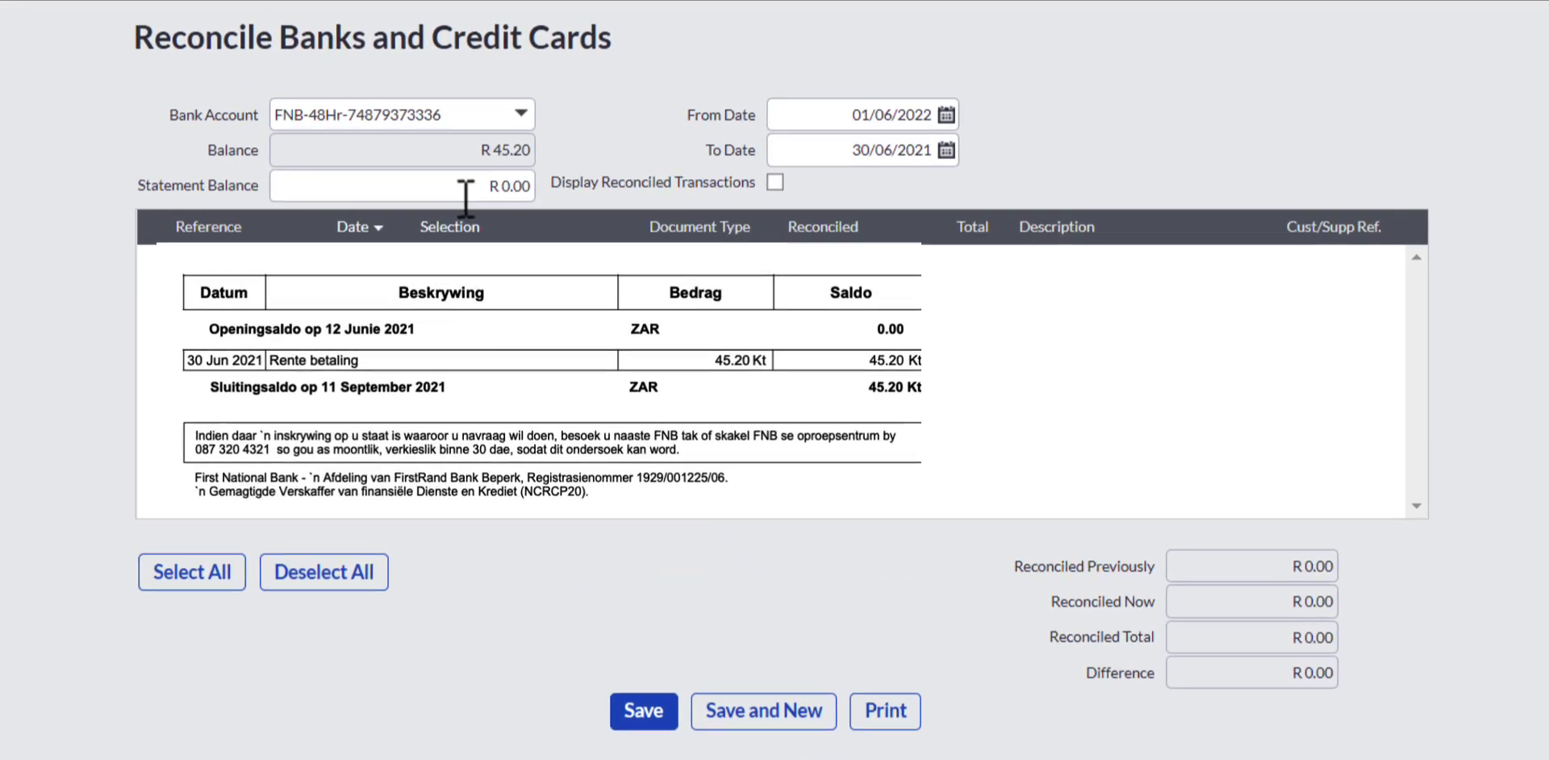
- Set the reconciliation's Statement Balance to 45.20 and mark the 30/06/2021 Interest Received transaction as reconciled
{"action": "left_click", "coordinate": [525, 241]}
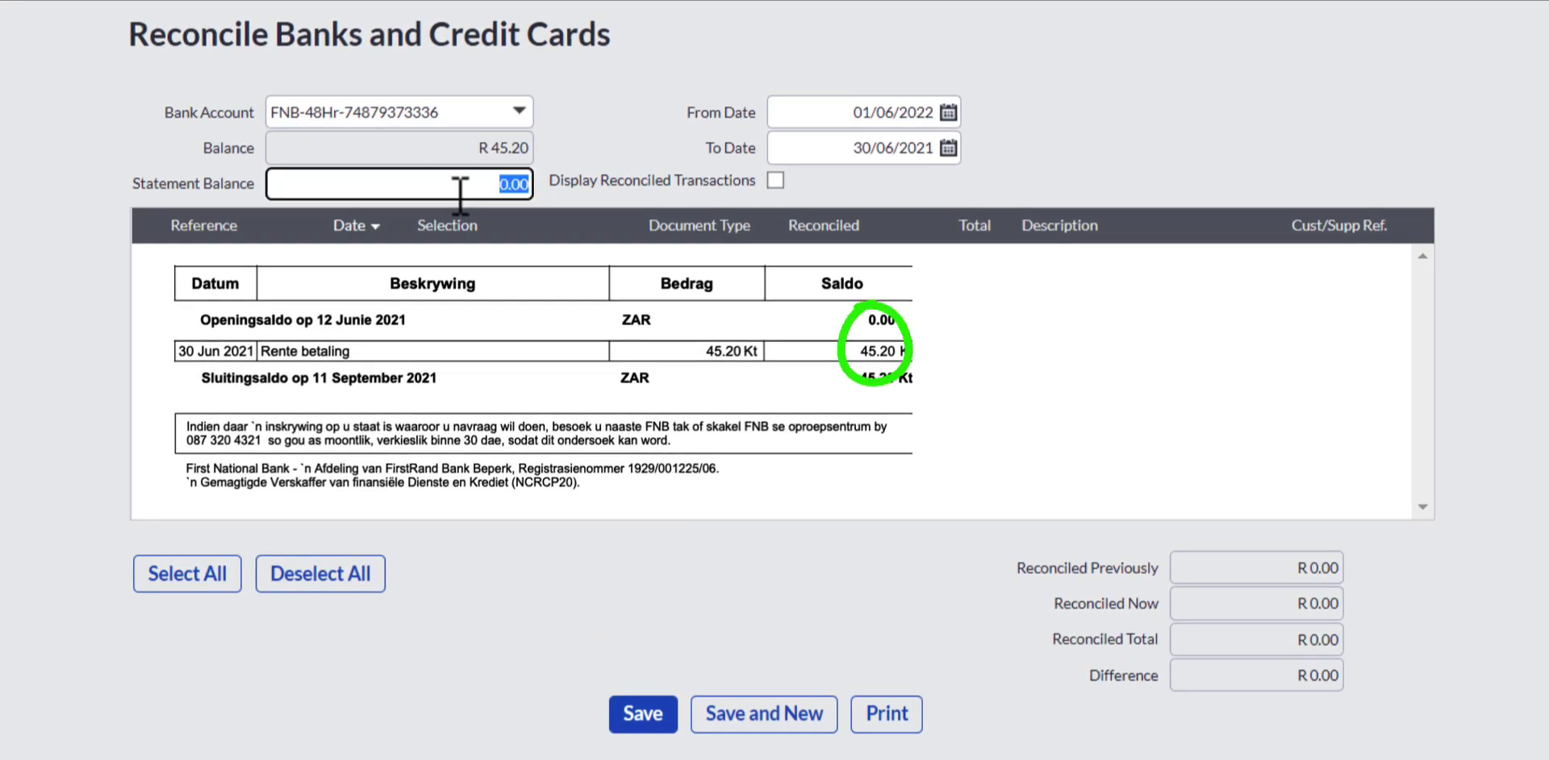
{"action": "type", "text": "45.2"}
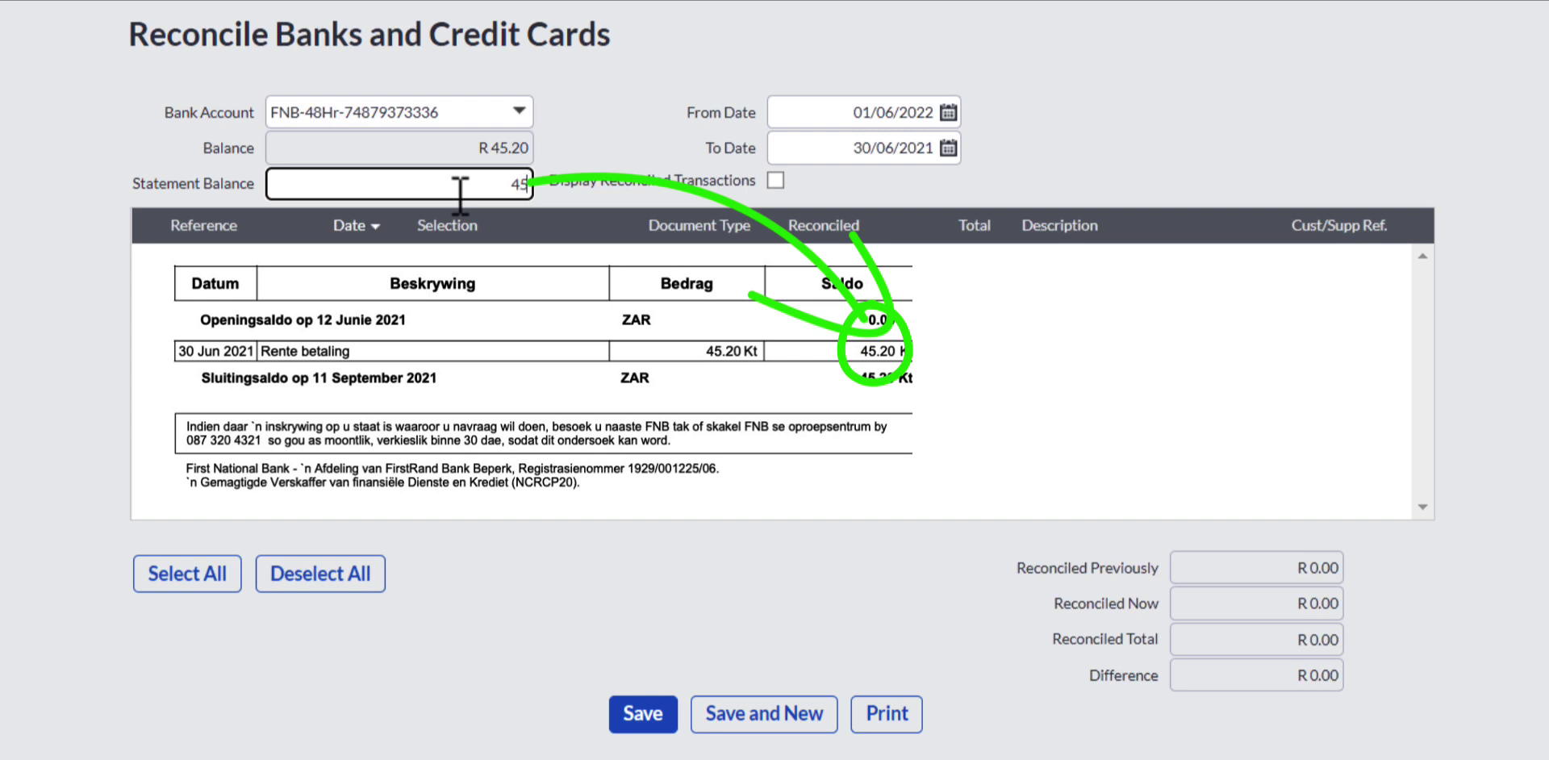
{"action": "type", "text": "0"}
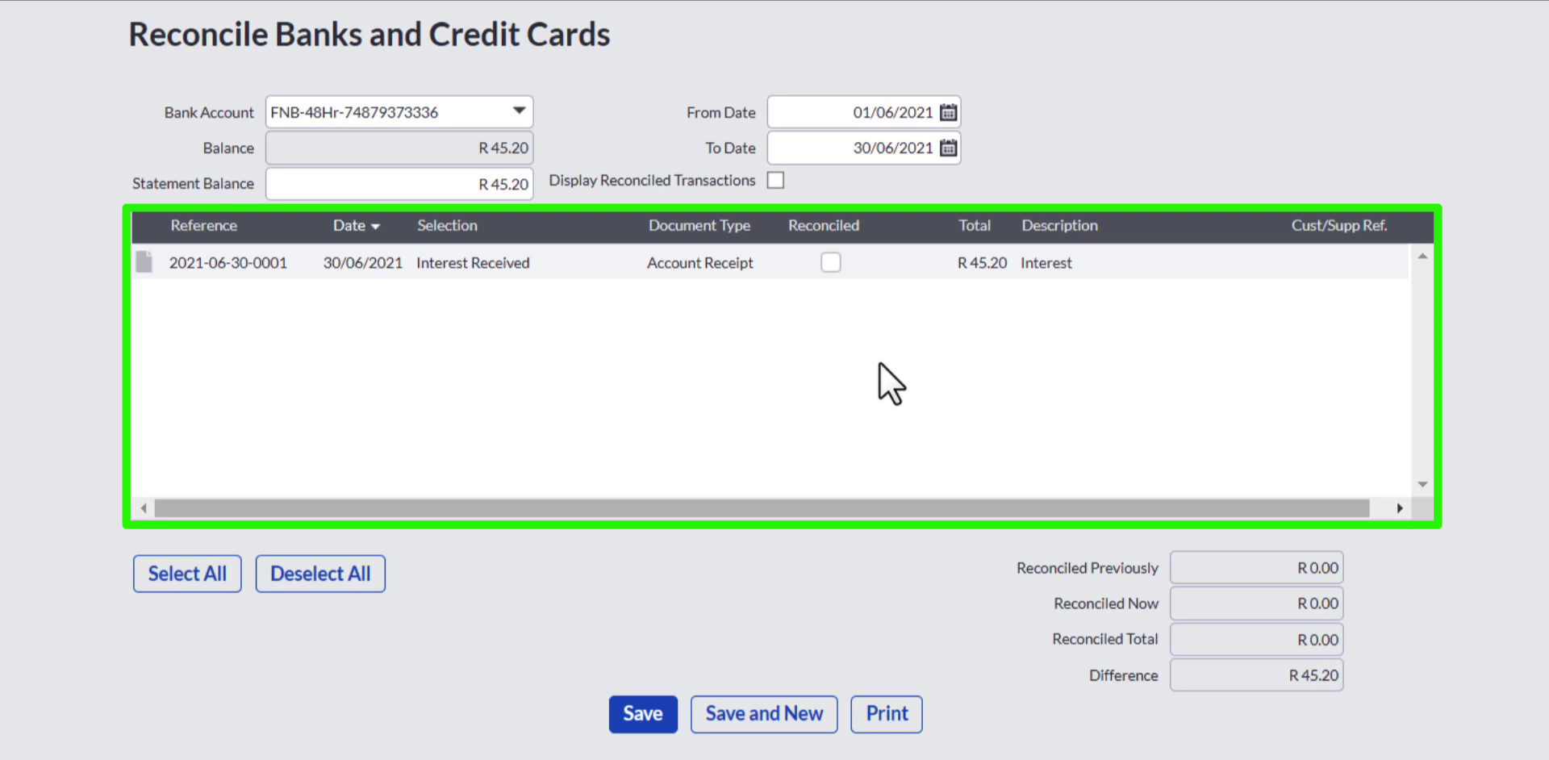
{"action": "left_click", "coordinate": [830, 263]}
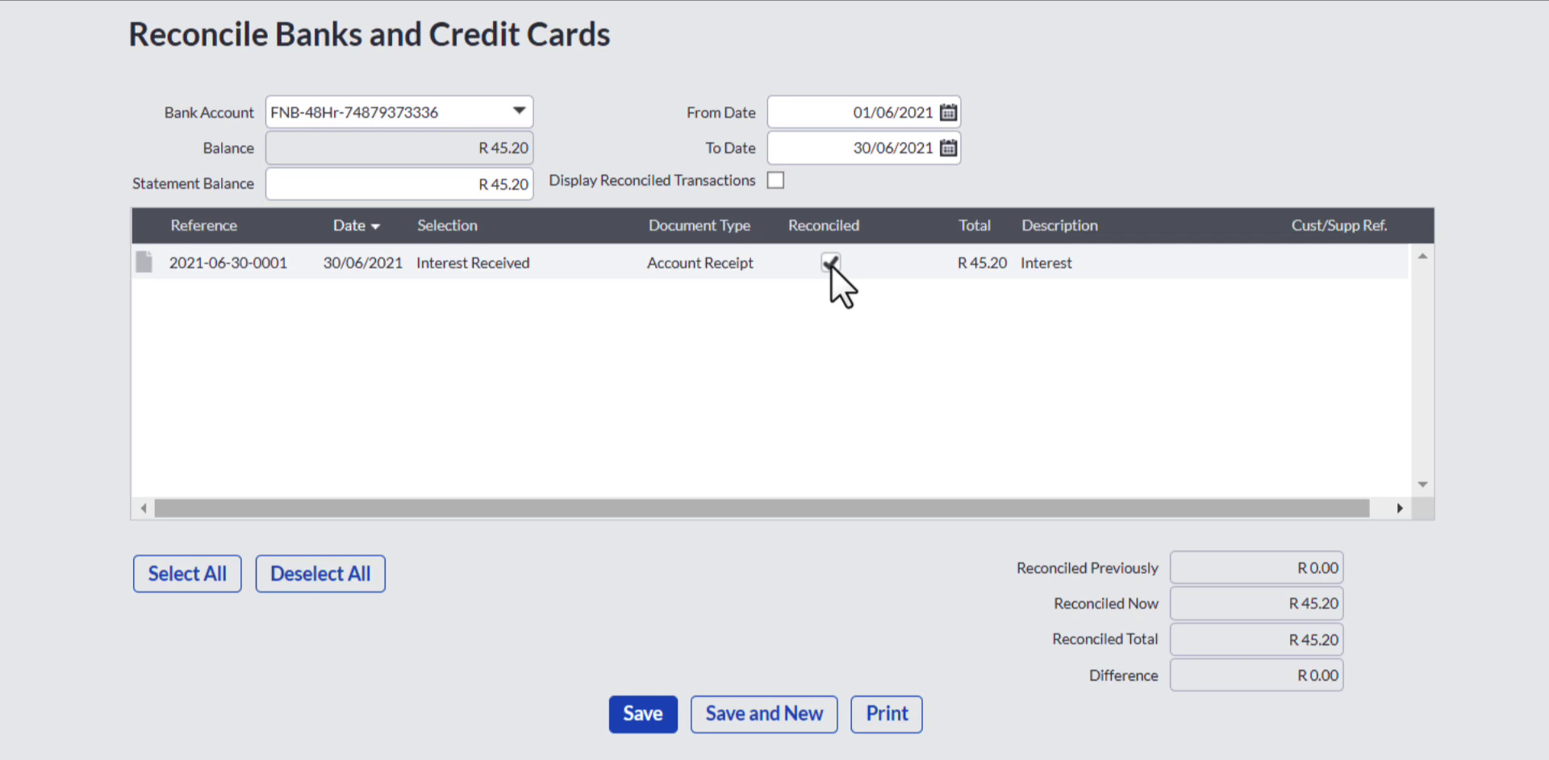
- Print the bank reconciliation report and open its downloaded PDF for review, and save the reconciliation
{"action": "left_click", "coordinate": [881, 720]}
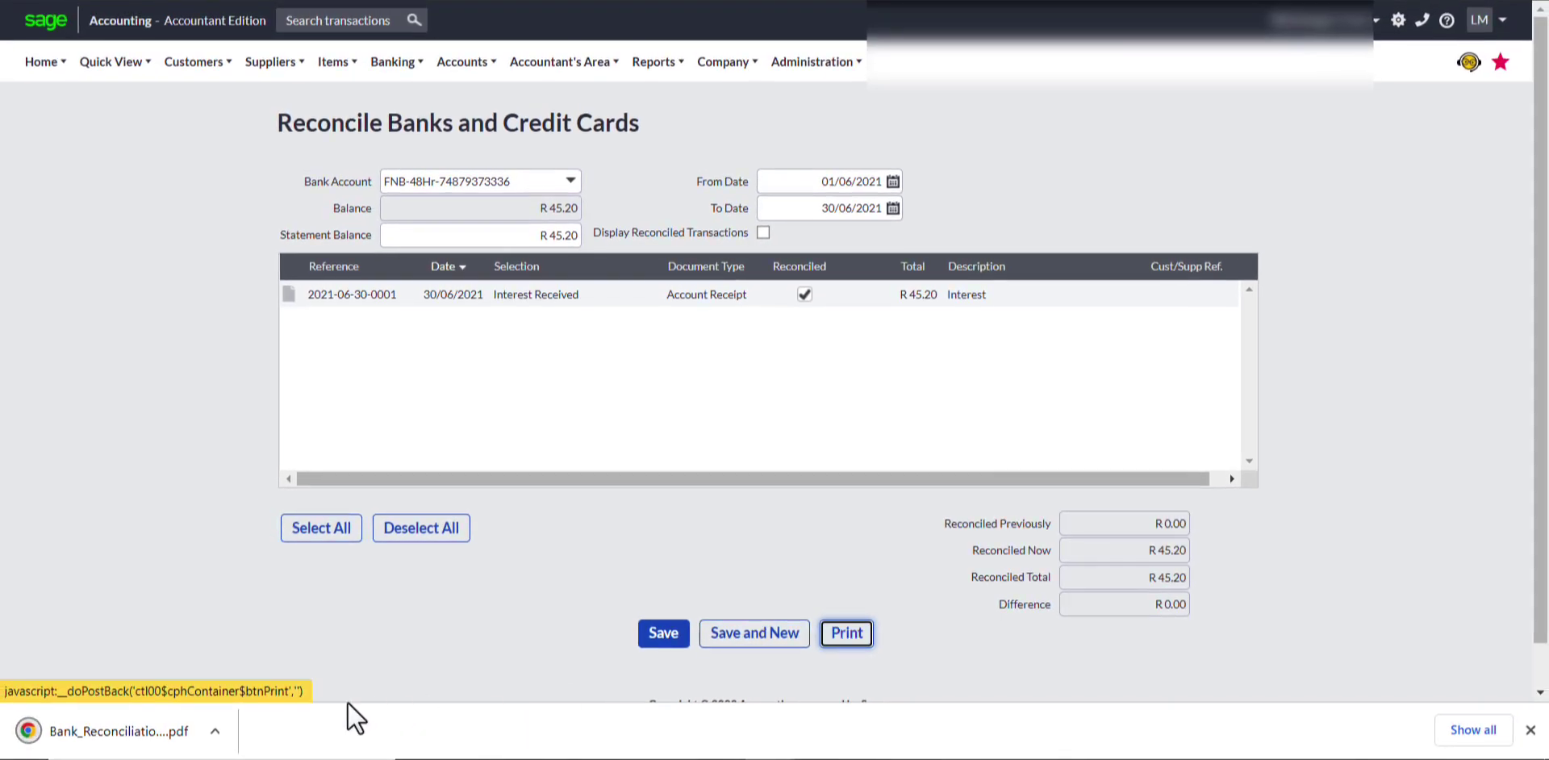
{"action": "left_click", "coordinate": [92, 717]}
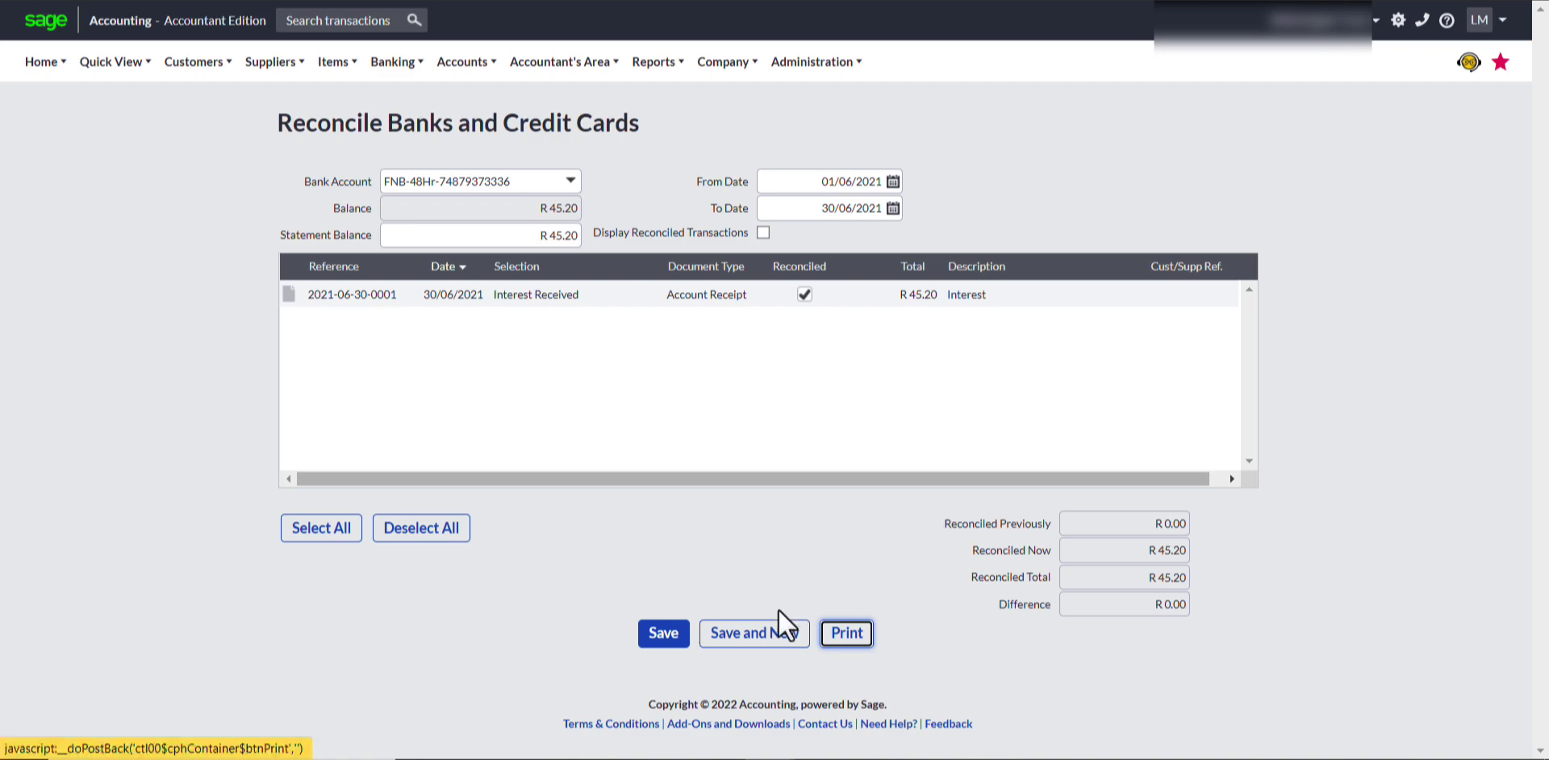
{"action": "left_click", "coordinate": [672, 643]}
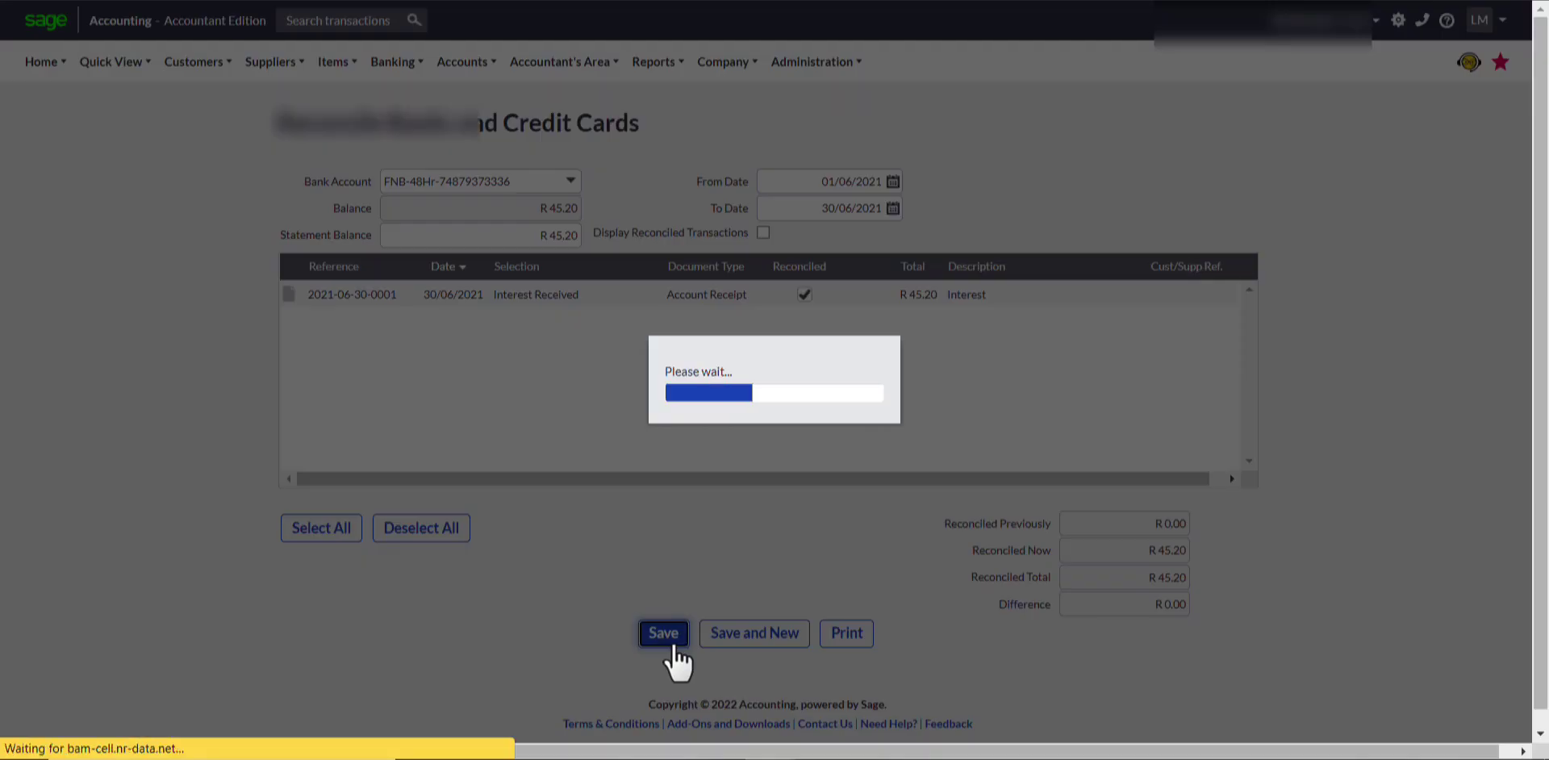